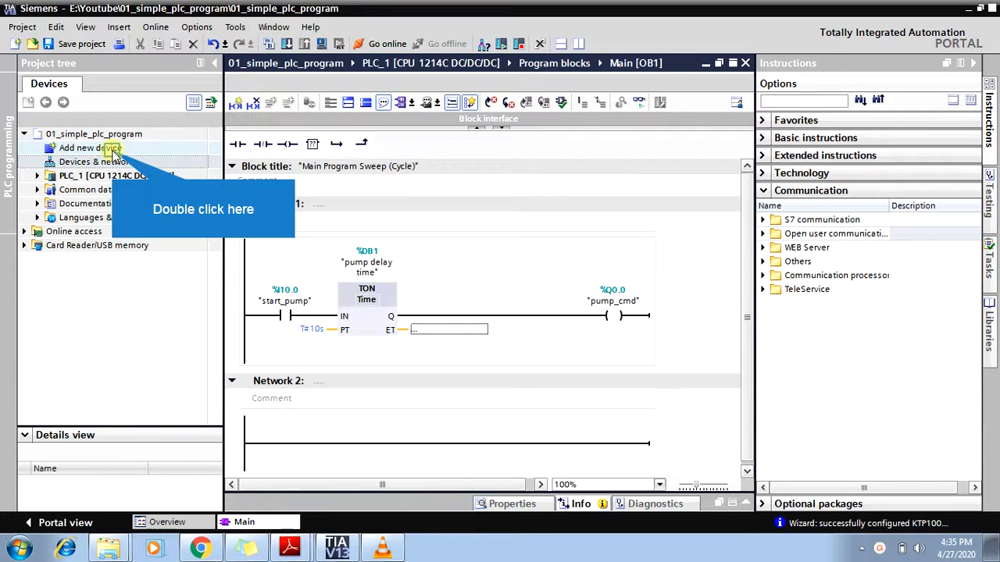
- Add a 10" SIMATIC Basic Panel HMI device, KTP1000 Basic, article number 6AV6 647-0AF11-3AX0, with the device wizard enabled
double_click(114, 150)
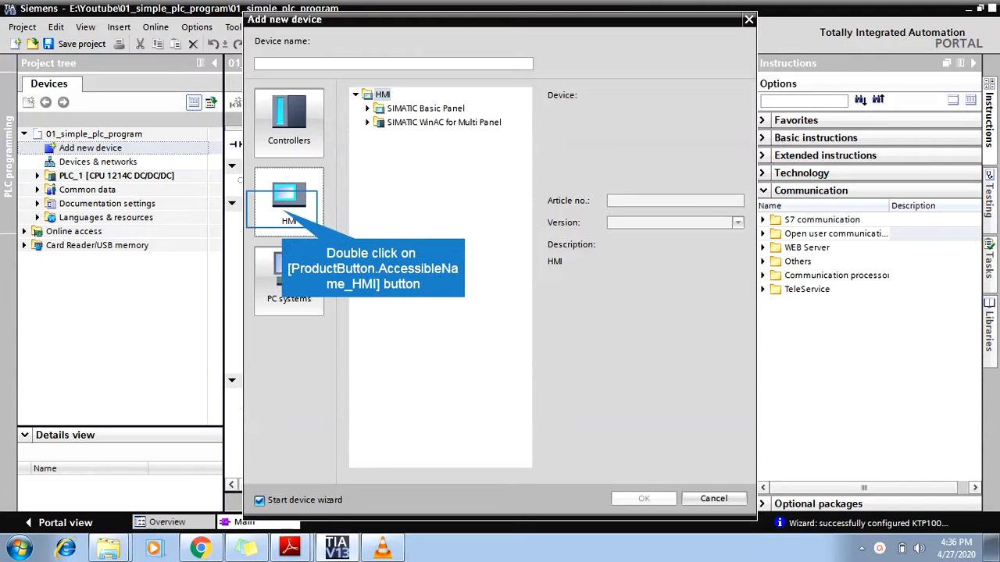
left_click(309, 290)
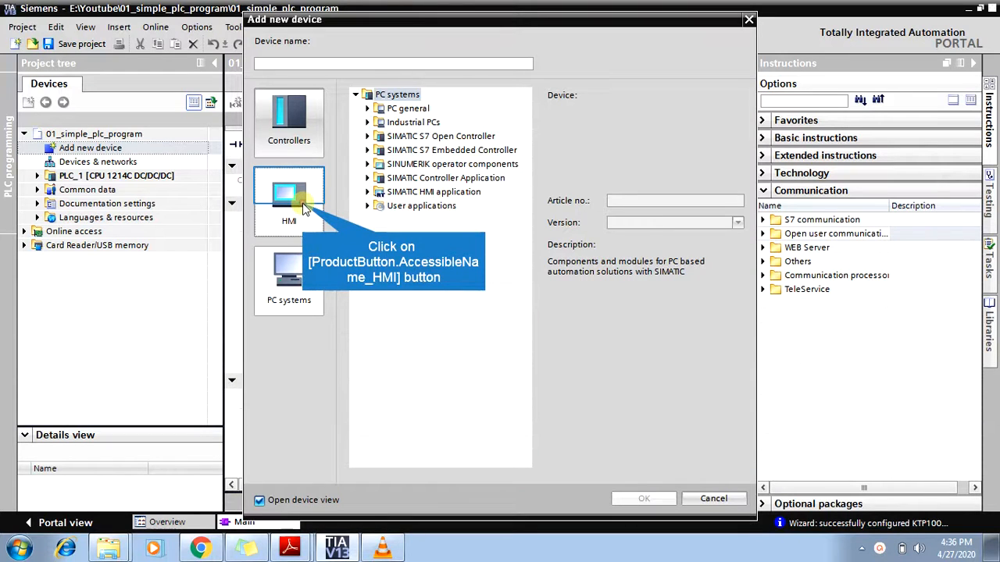
left_click(304, 219)
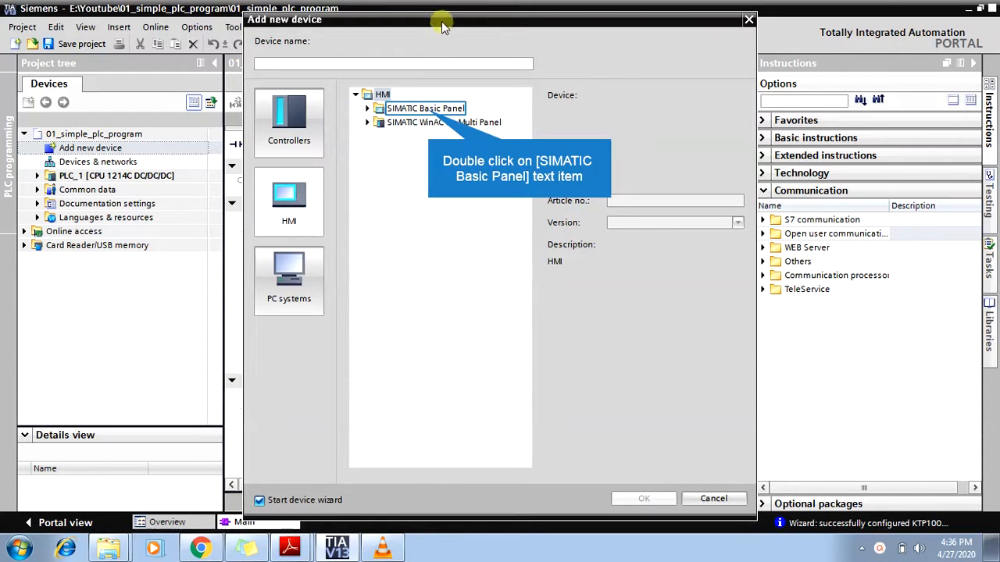
double_click(430, 111)
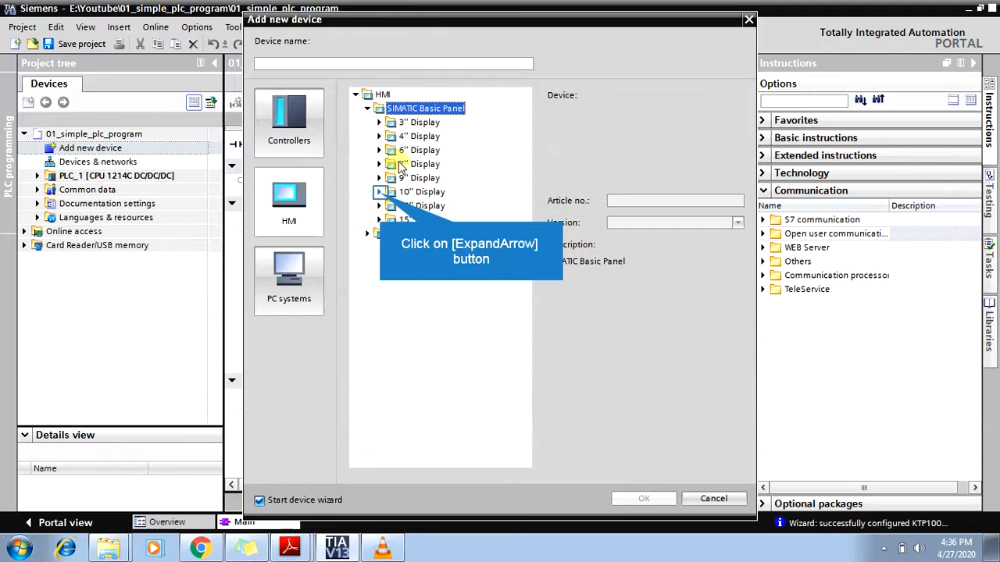
left_click(380, 192)
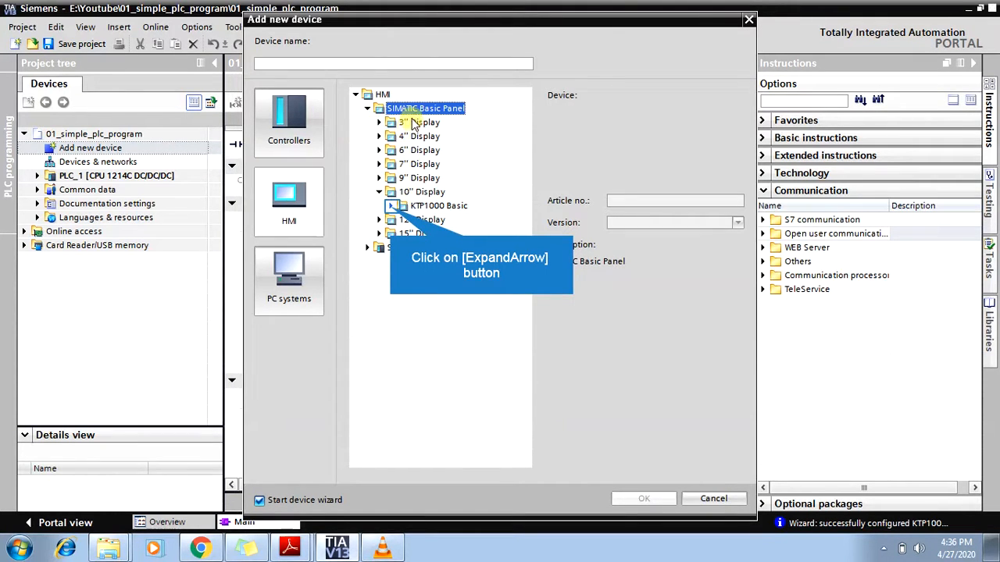
left_click(391, 207)
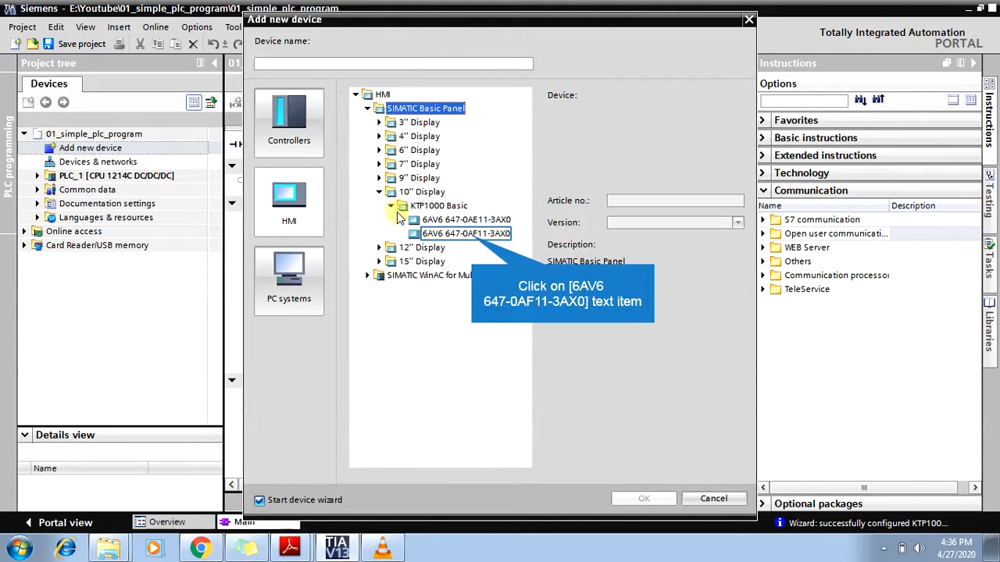
left_click(471, 236)
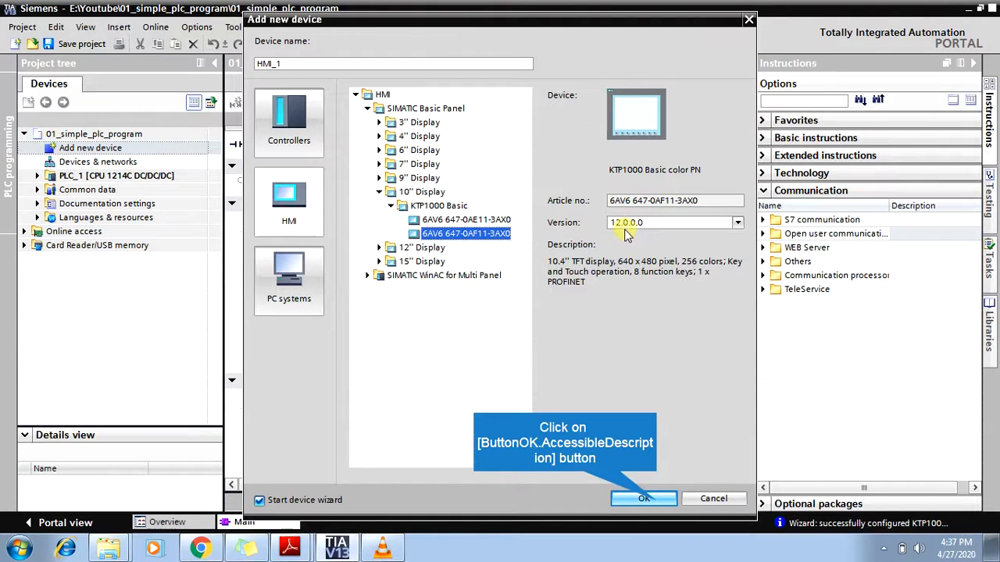
left_click(656, 501)
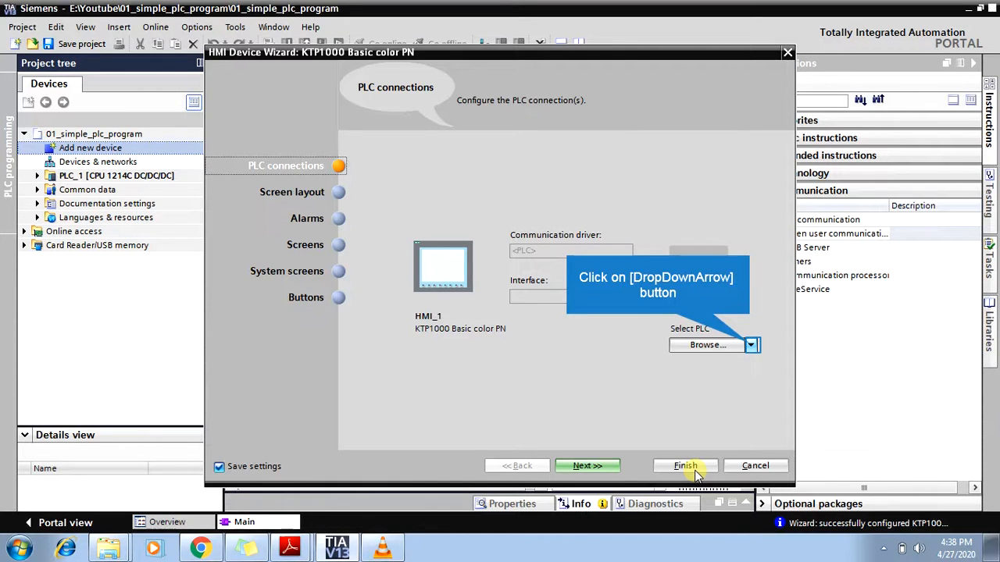
- Connect the HMI to PLC_1 in the device wizard and proceed to the screen layout settings
left_click(751, 346)
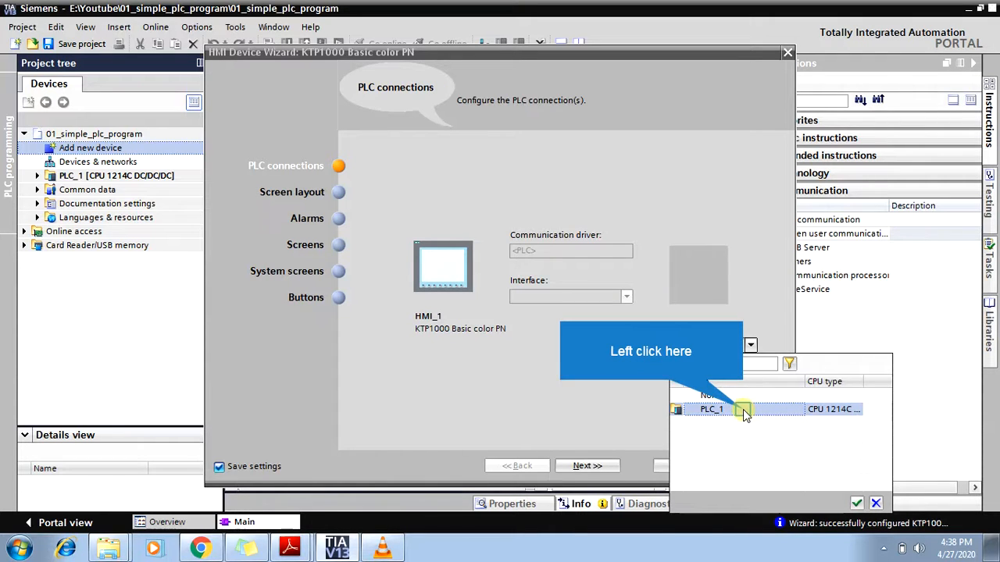
left_click(743, 409)
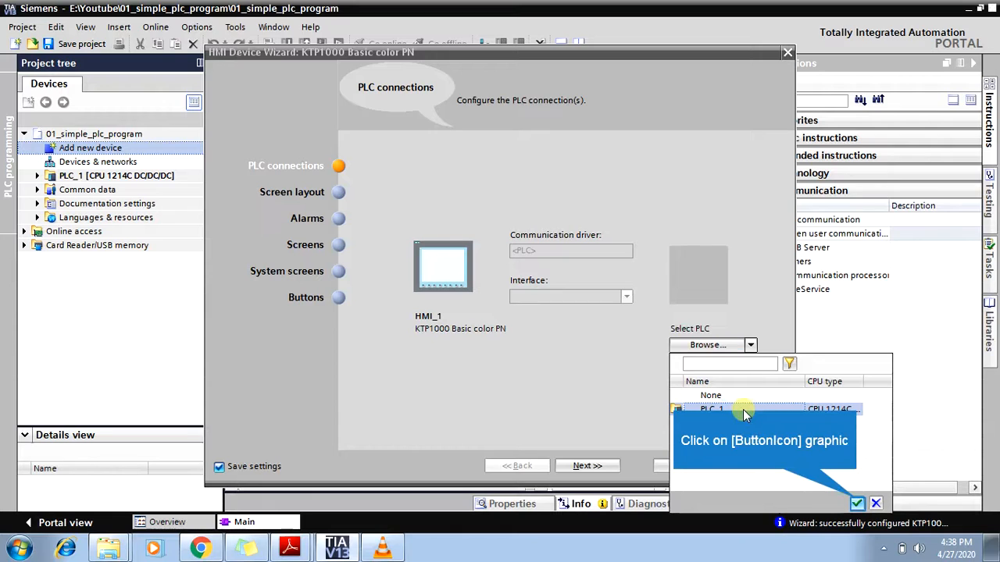
left_click(856, 500)
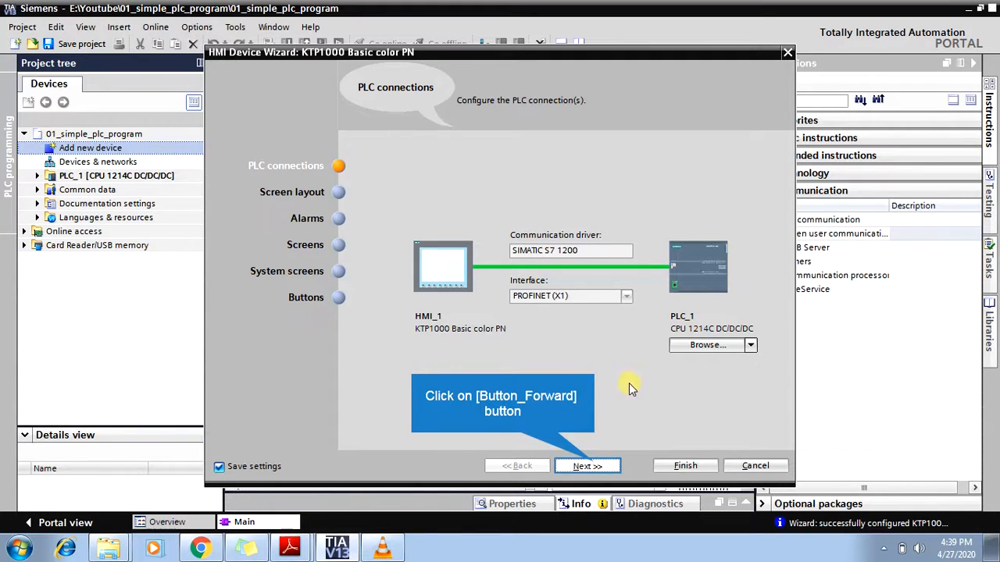
left_click(595, 467)
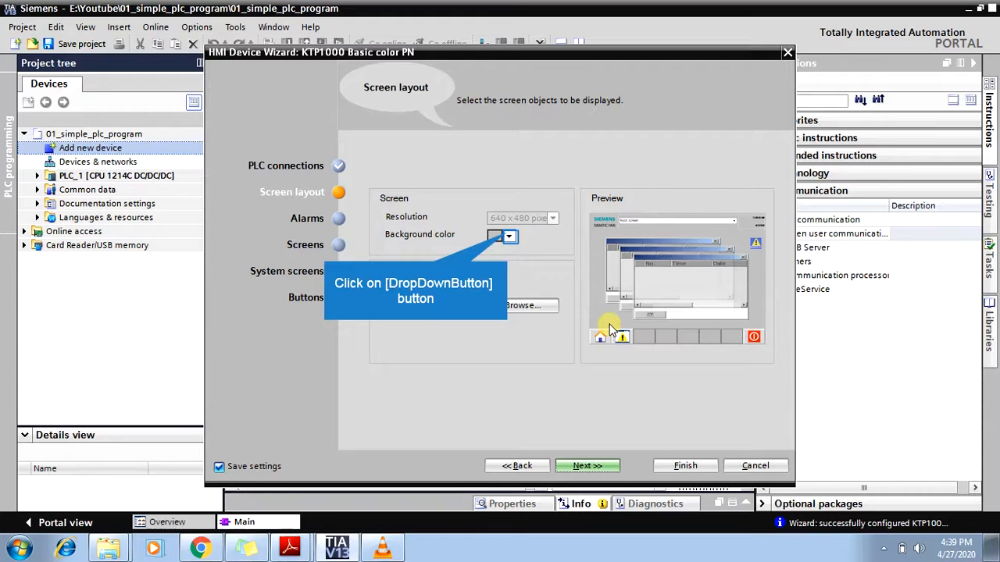
- Set the screen background color to white and proceed to the alarm settings
left_click(508, 237)
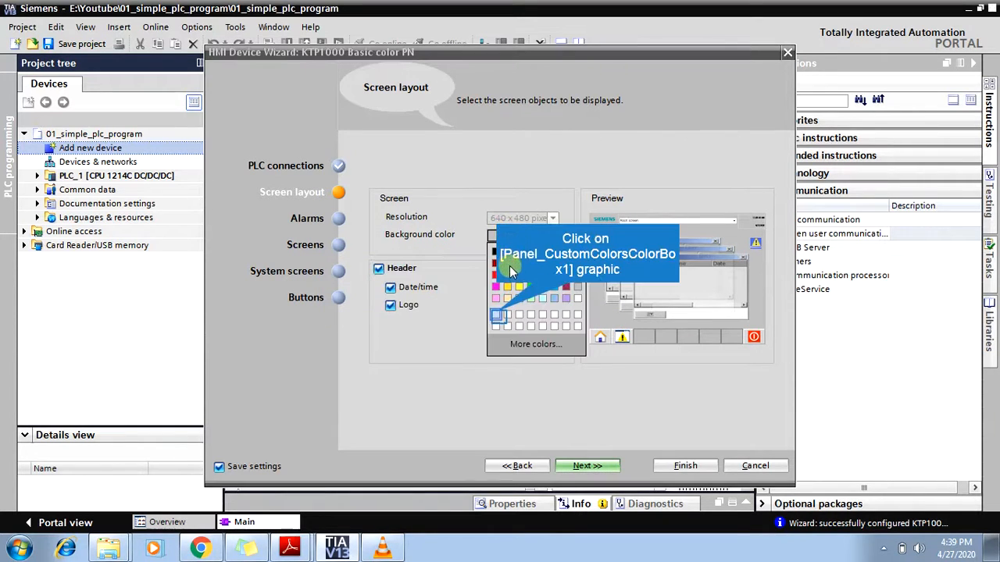
left_click(497, 316)
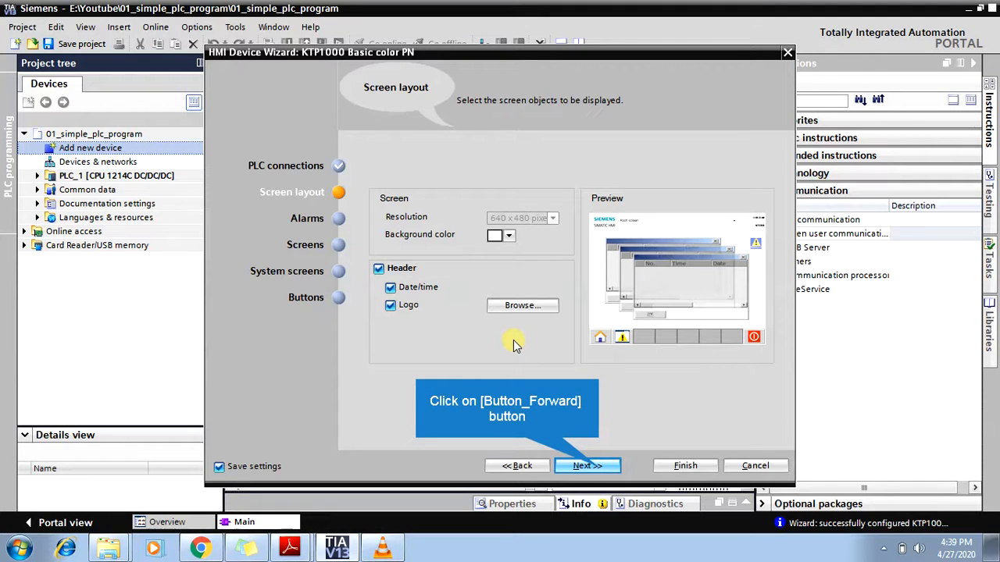
left_click(586, 465)
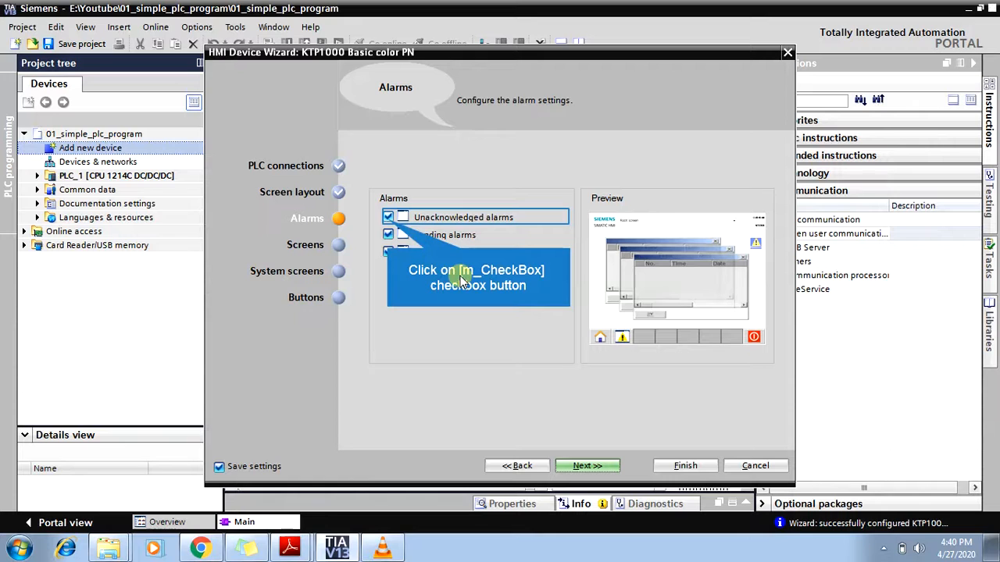
- Disable unacknowledged alarms, pending alarms and active system events, and proceed to the screen navigation settings
left_click(388, 218)
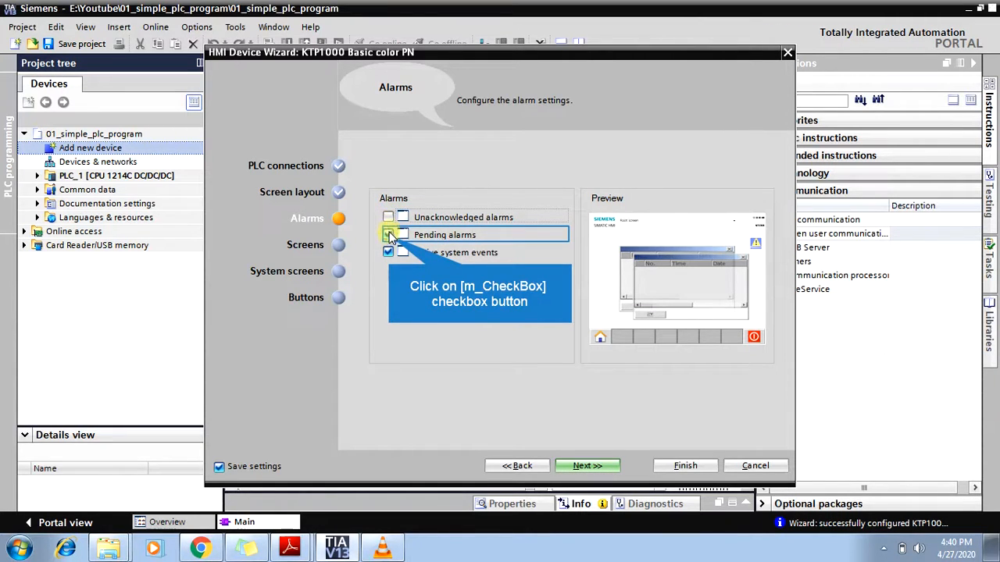
left_click(389, 236)
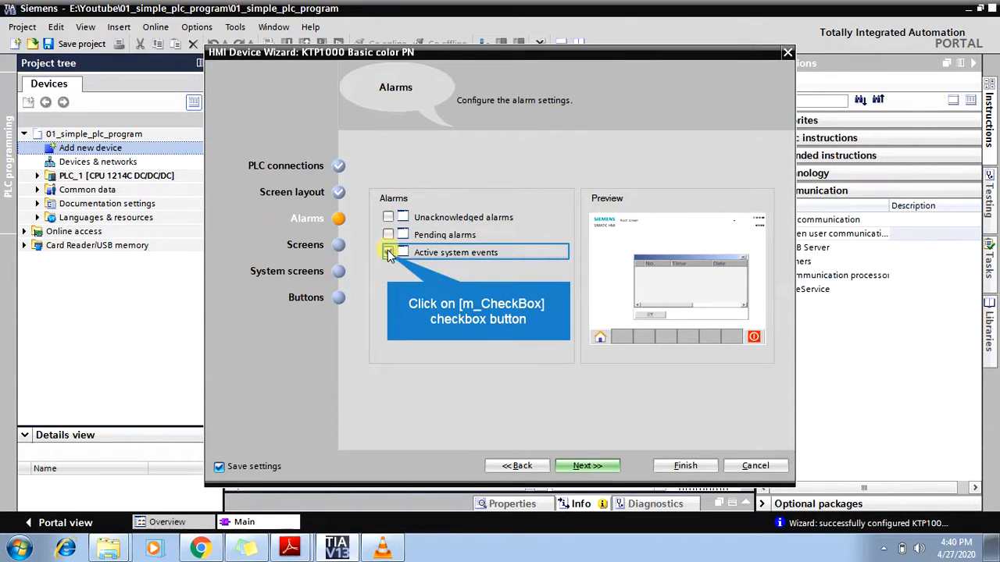
left_click(388, 253)
left_click(388, 253)
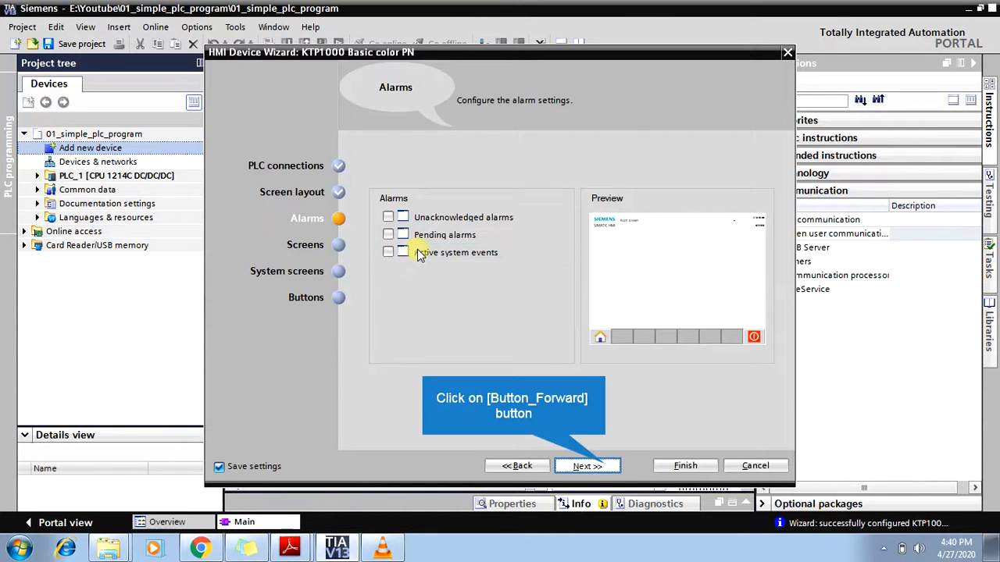
left_click(605, 467)
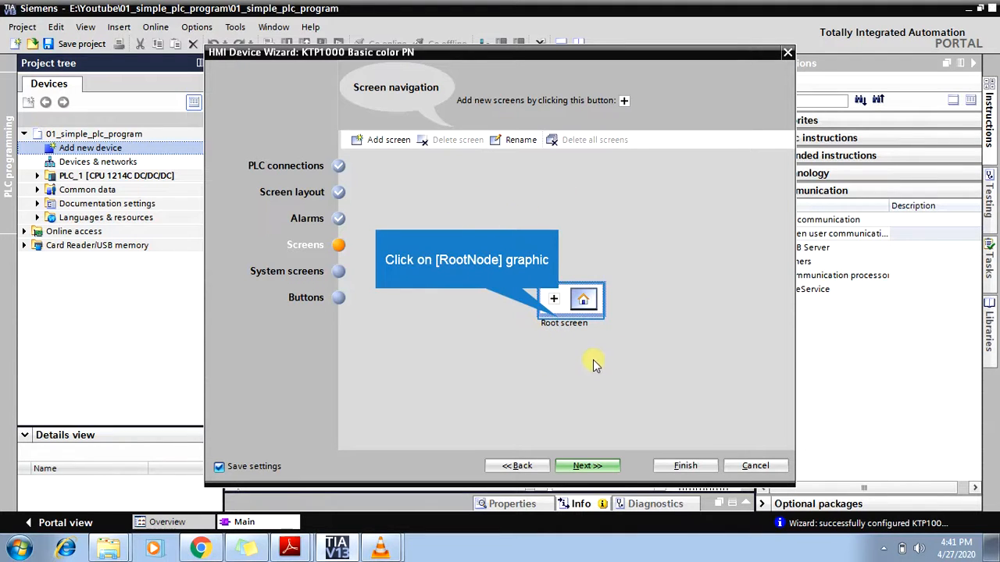
- Rename the root screen as Welcome Screen
left_click(559, 322)
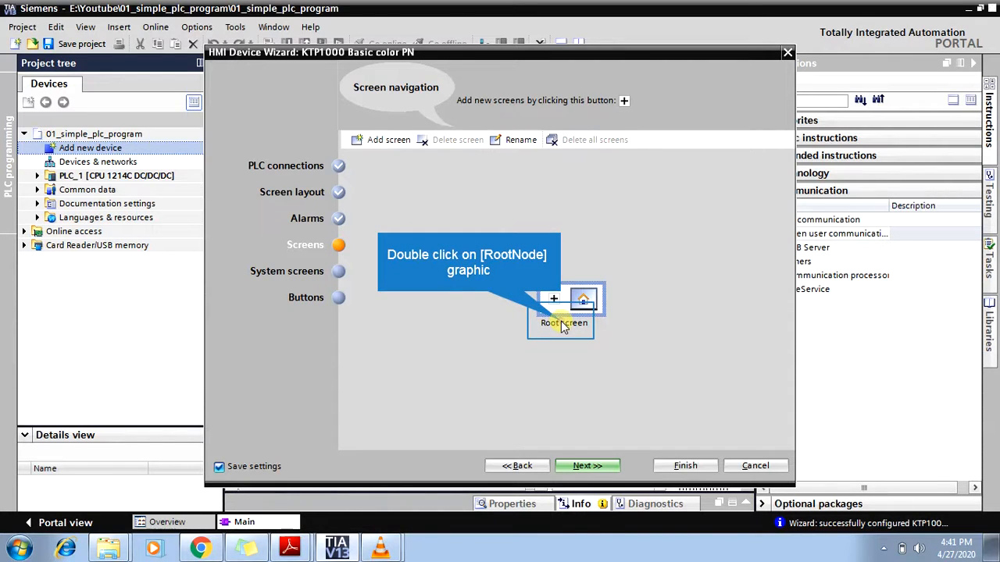
double_click(562, 325)
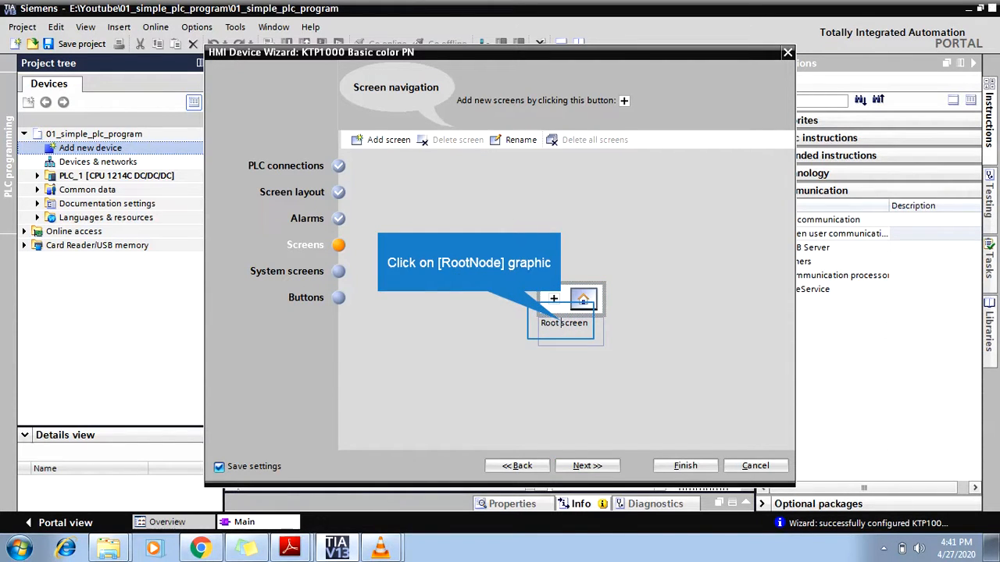
left_click(562, 322)
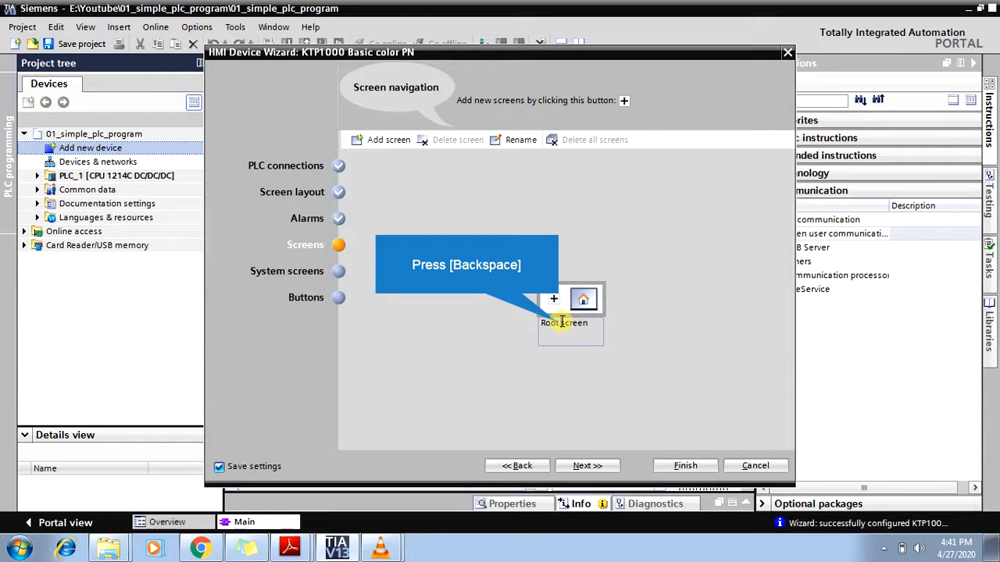
key("BackSpace")
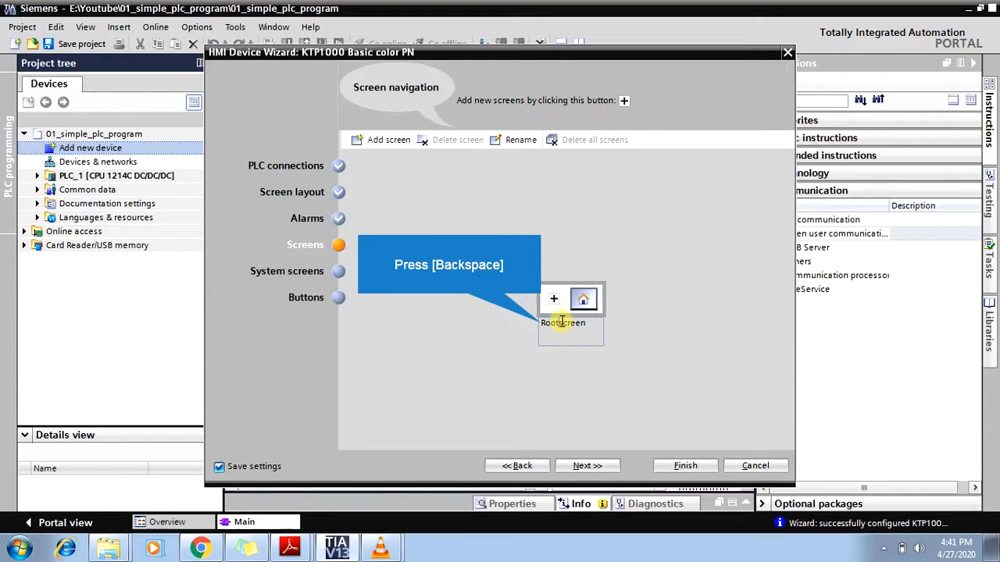
key("BackSpace")
key("BackSpace")
key("BackSpace")
key("BackSpace")
key("Right")
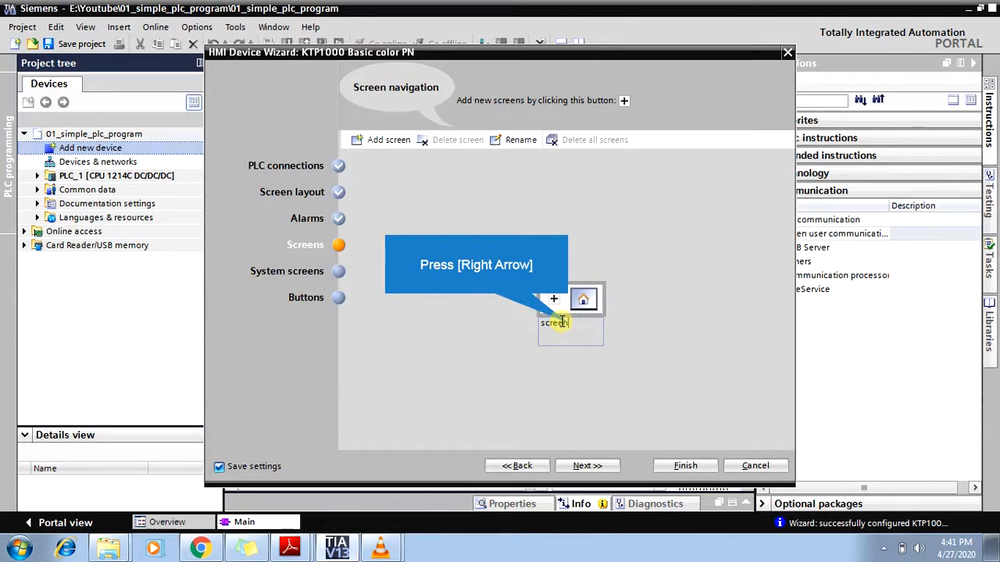
key("Right")
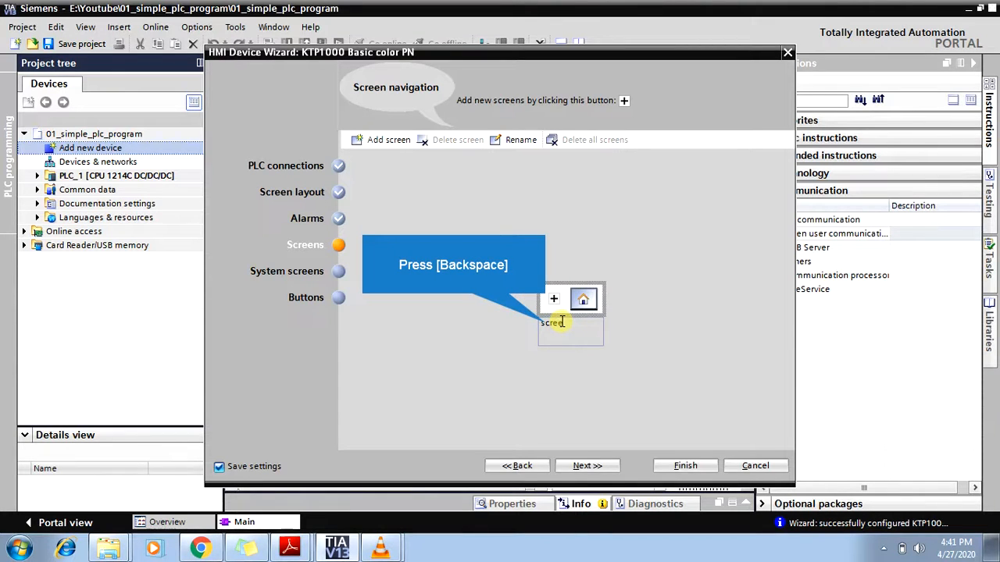
key("BackSpace")
key("BackSpace")
key("BackSpace")
key("BackSpace")
key("BackSpace")
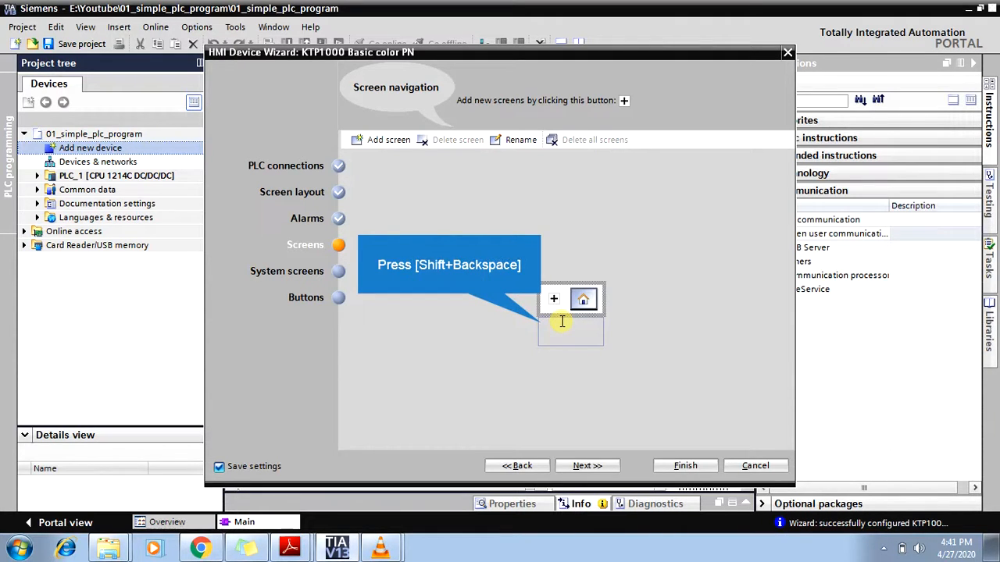
key("shift+BackSpace")
type("We")
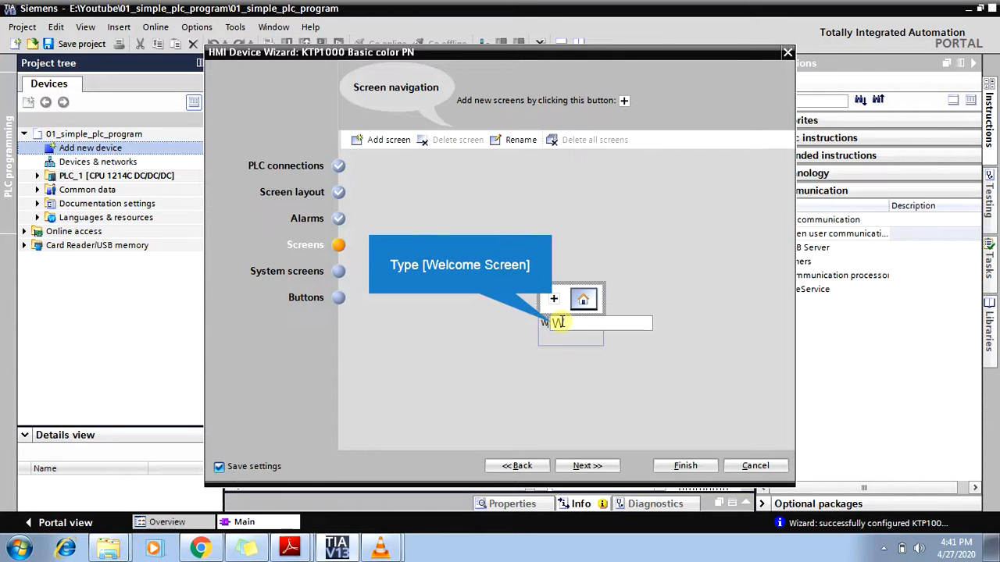
type("lcome Screen")
key("Return")
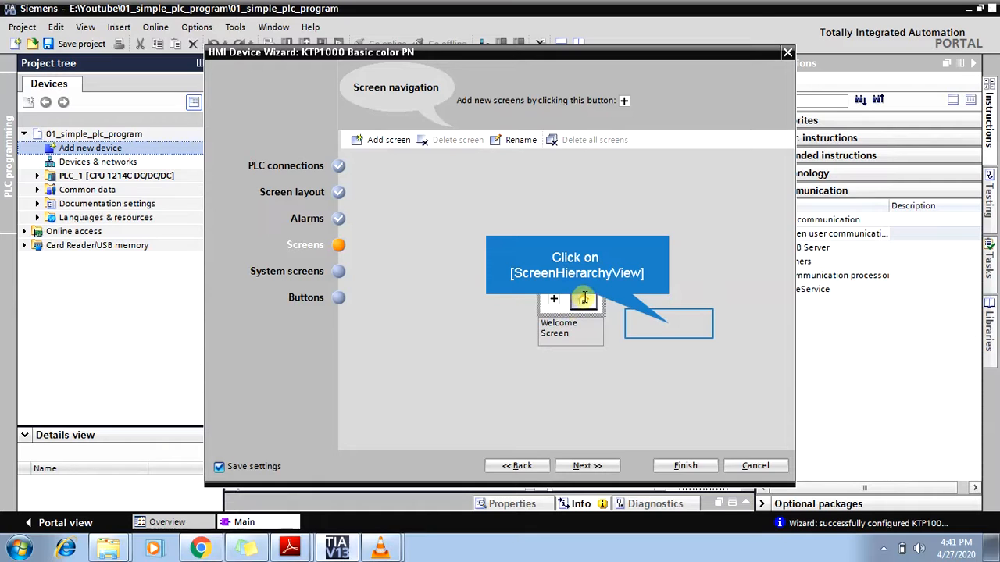
left_click(669, 328)
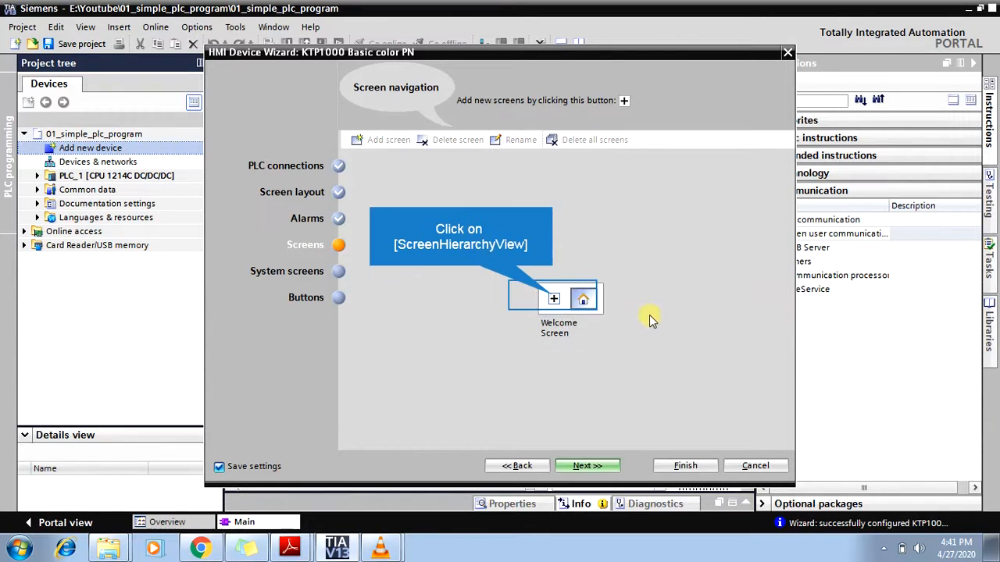
- Add a screen below the Welcome Screen and rename it as Parameter Screen
left_click(553, 298)
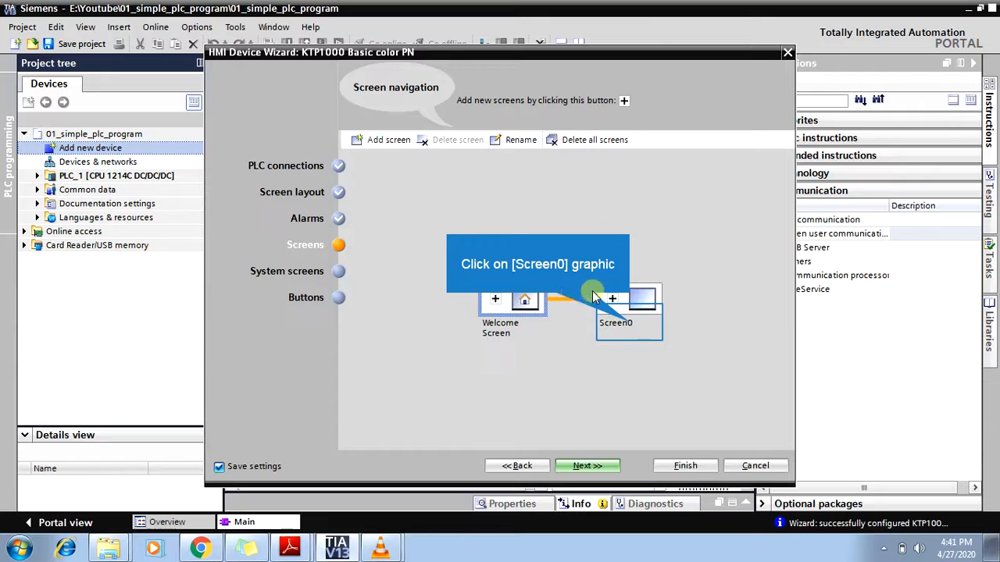
left_click(630, 323)
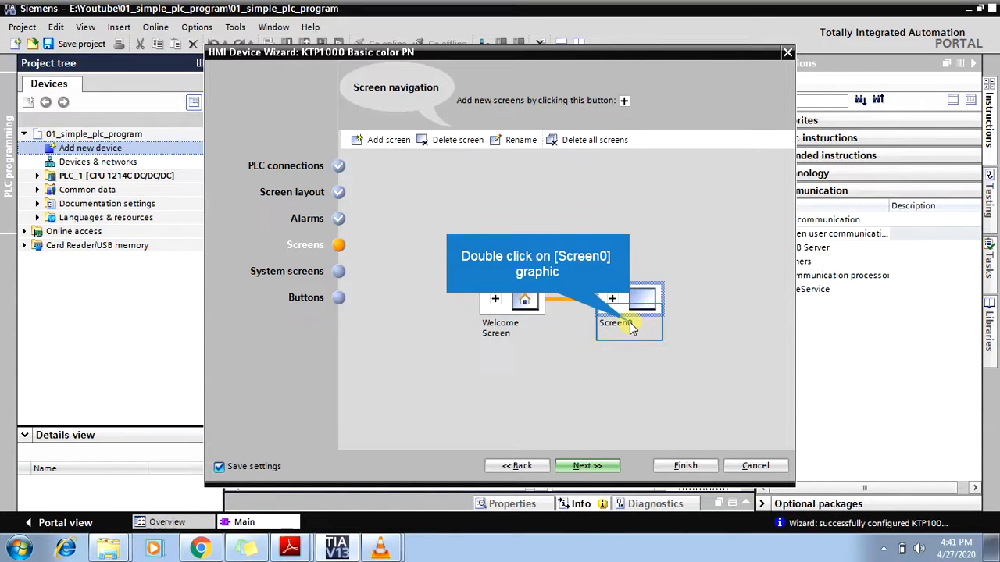
double_click(630, 323)
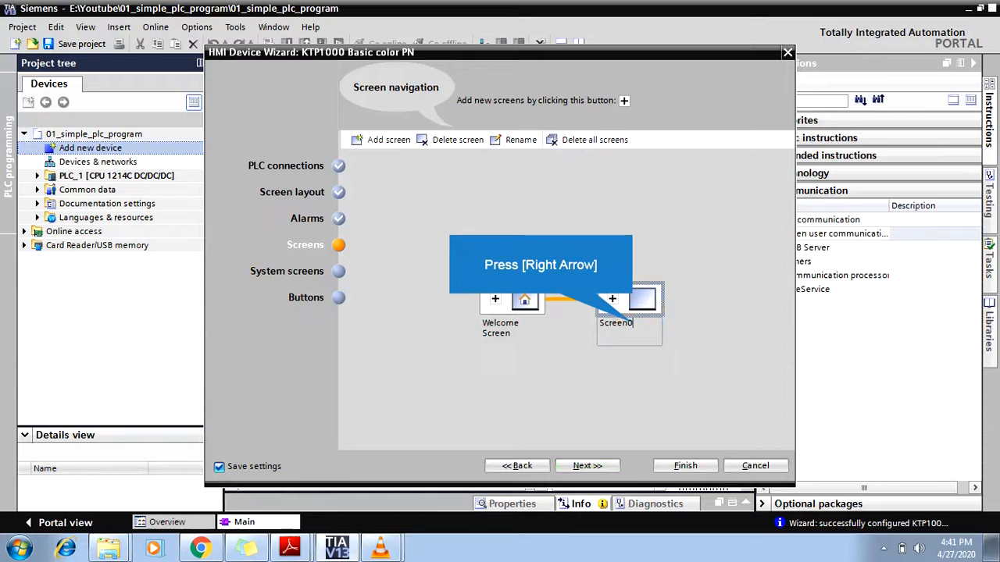
key("Right")
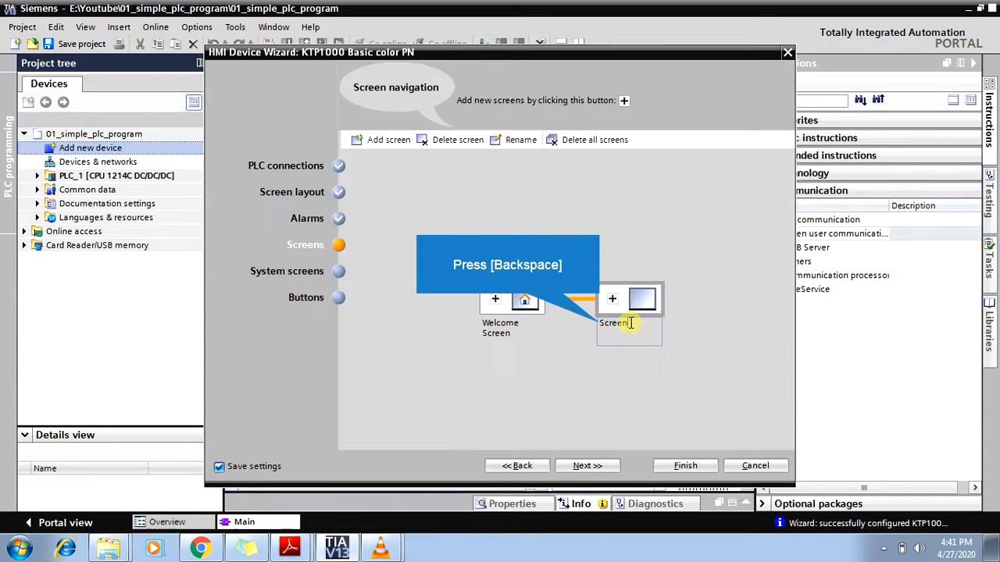
key("BackSpace")
key("BackSpace")
key("BackSpace")
key("BackSpace")
key("BackSpace")
key("BackSpace")
key("BackSpace")
key("BackSpace")
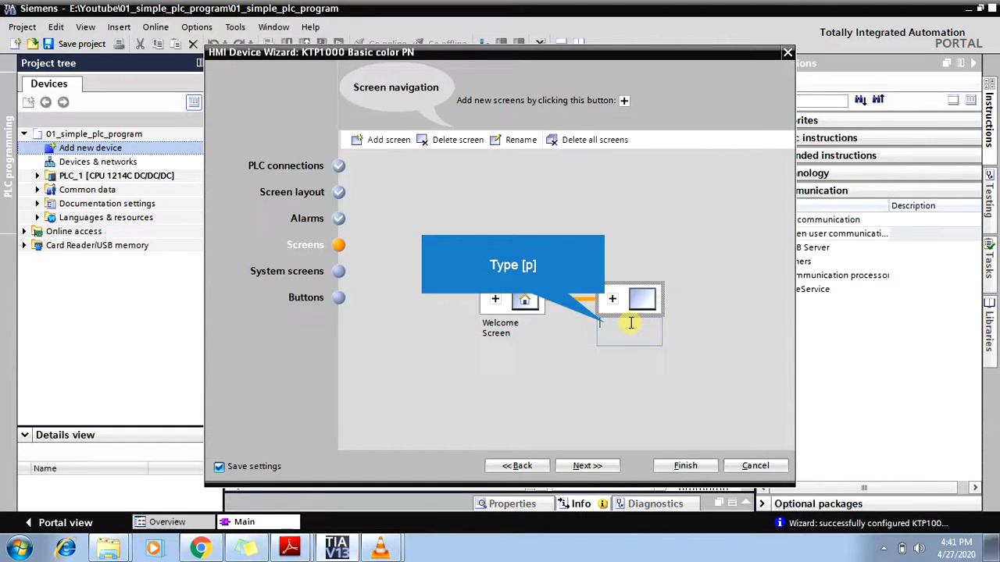
key("BackSpace")
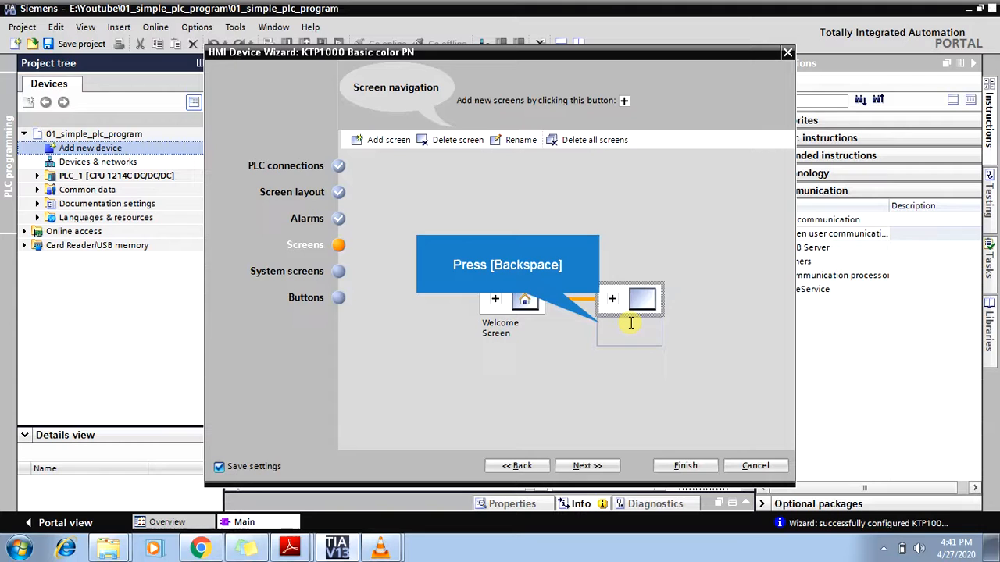
type("p")
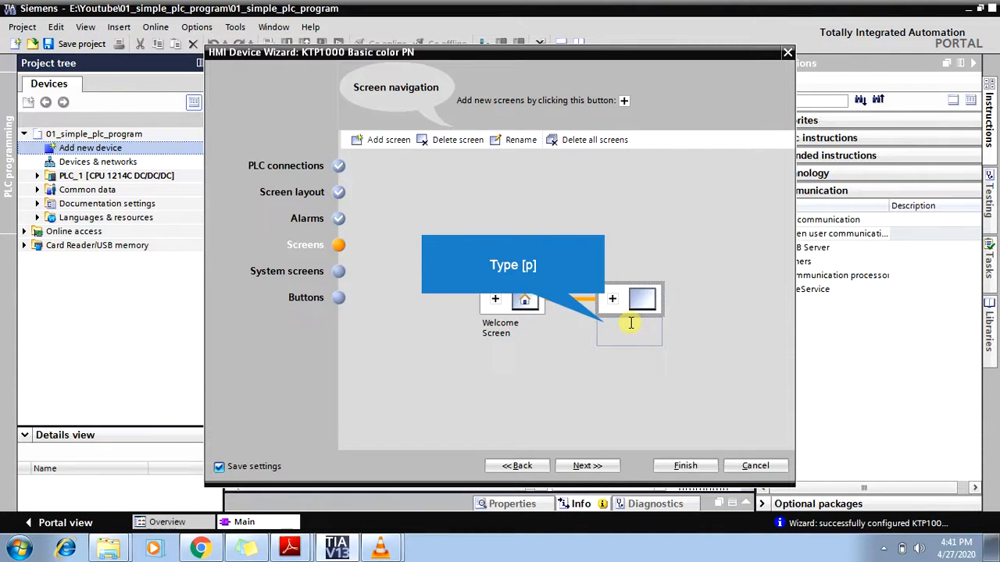
key("BackSpace")
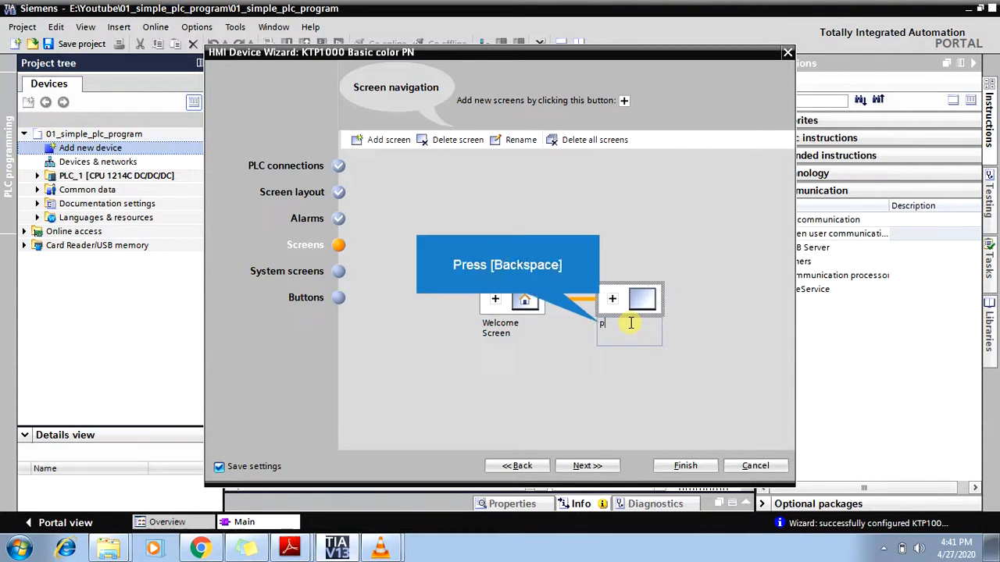
type("P")
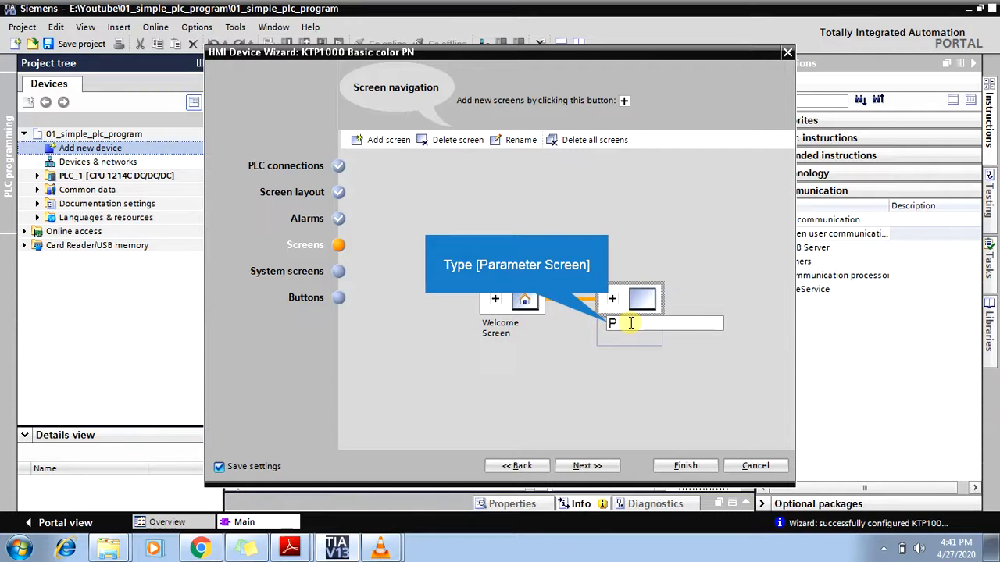
type("arameter Screen")
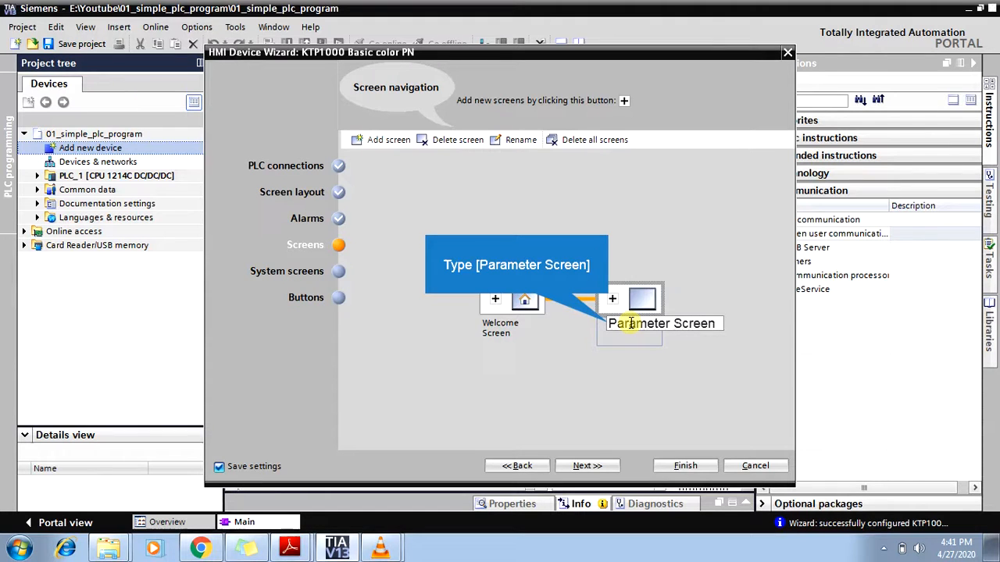
key("Return")
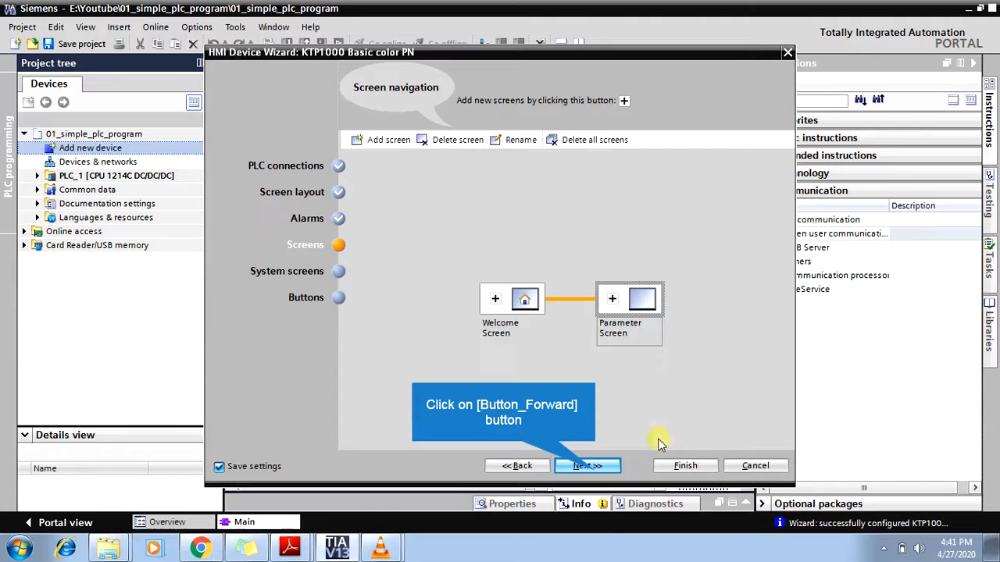
- Accept the screen navigation and proceed past the system screens to the button settings without selecting any system screen
left_click(594, 468)
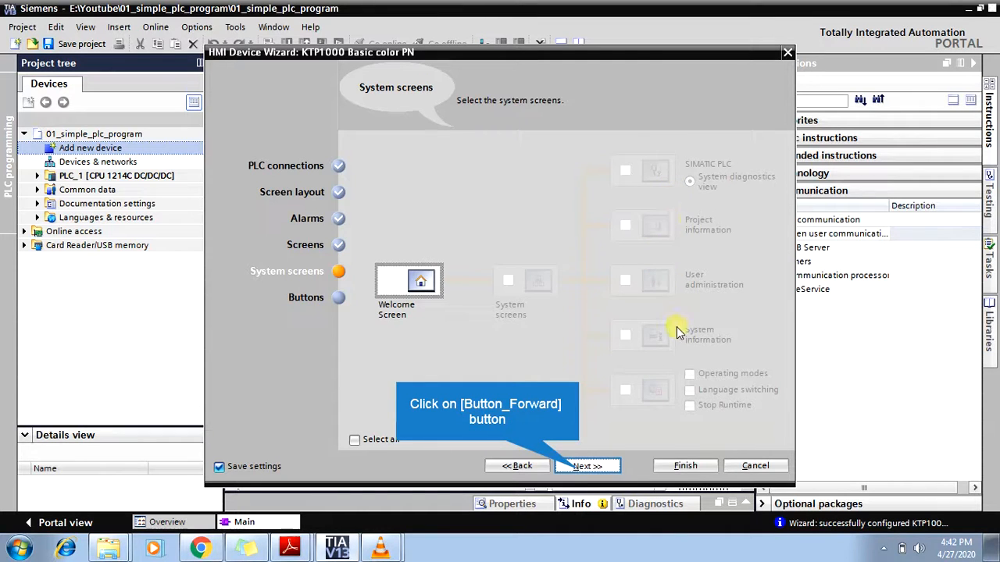
left_click(582, 466)
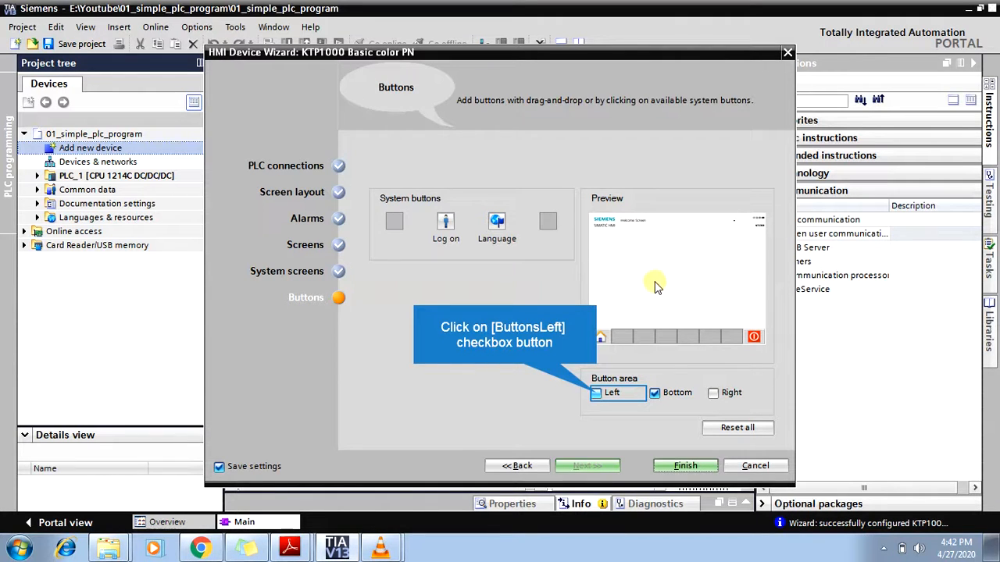
- Try out the left and right button areas, and disable both again
left_click(596, 394)
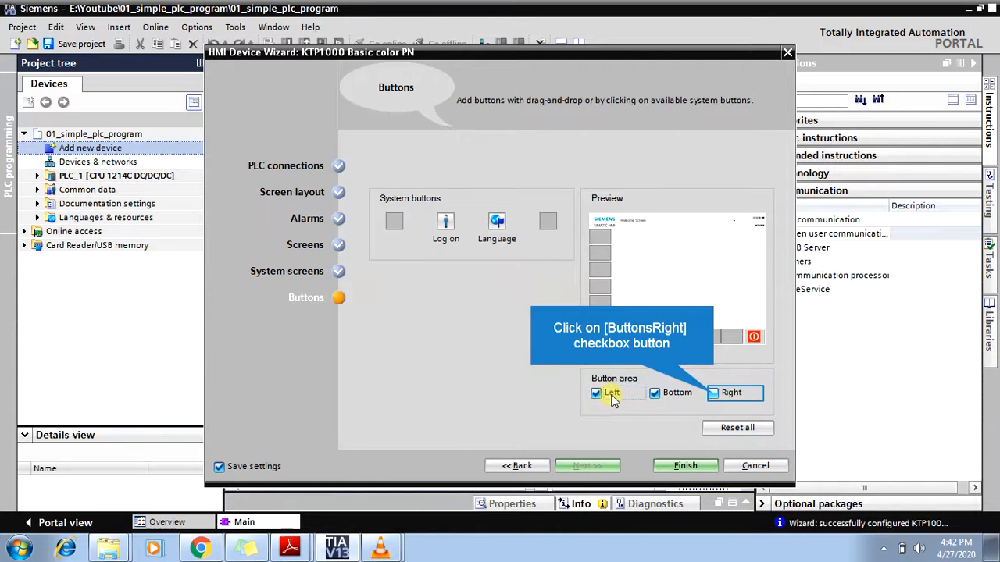
left_click(714, 395)
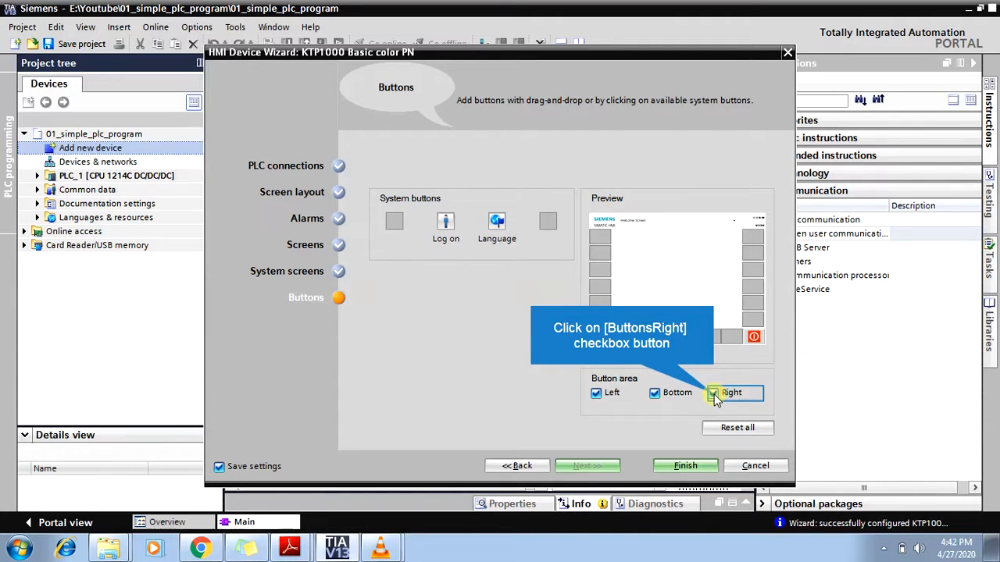
left_click(715, 394)
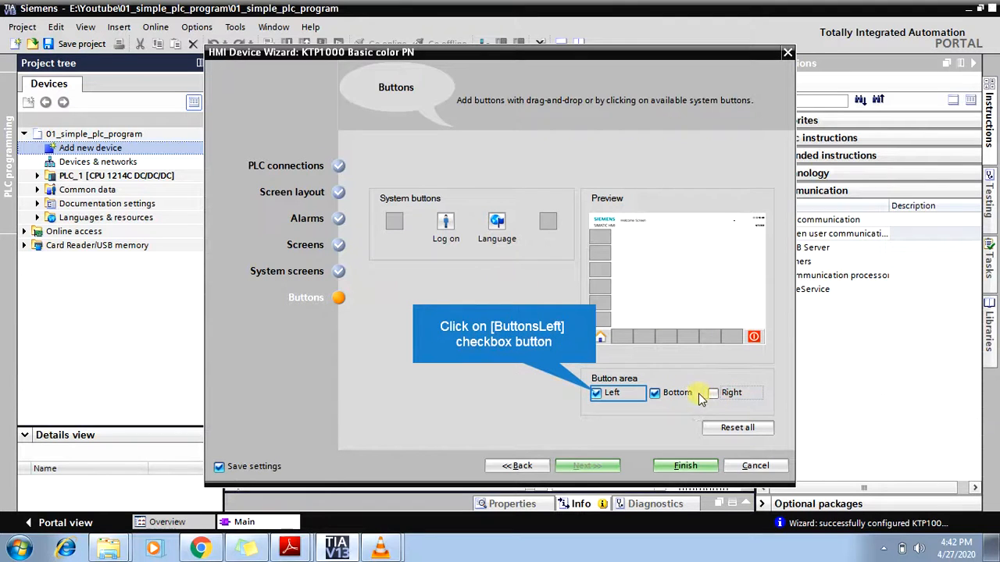
left_click(594, 392)
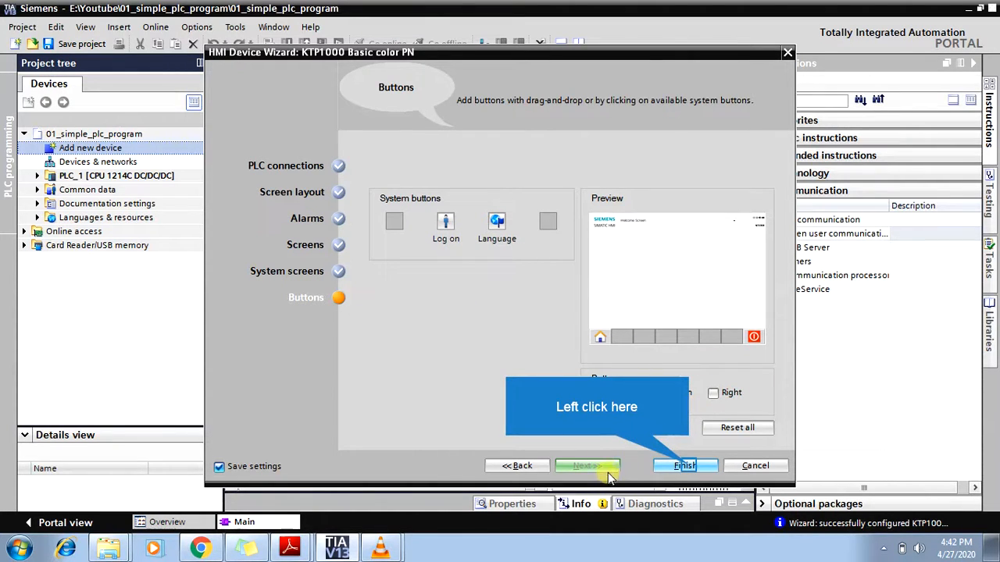
- Finish the HMI device wizard and expand the Screens folder of HMI_1 in the project tree
left_click(688, 465)
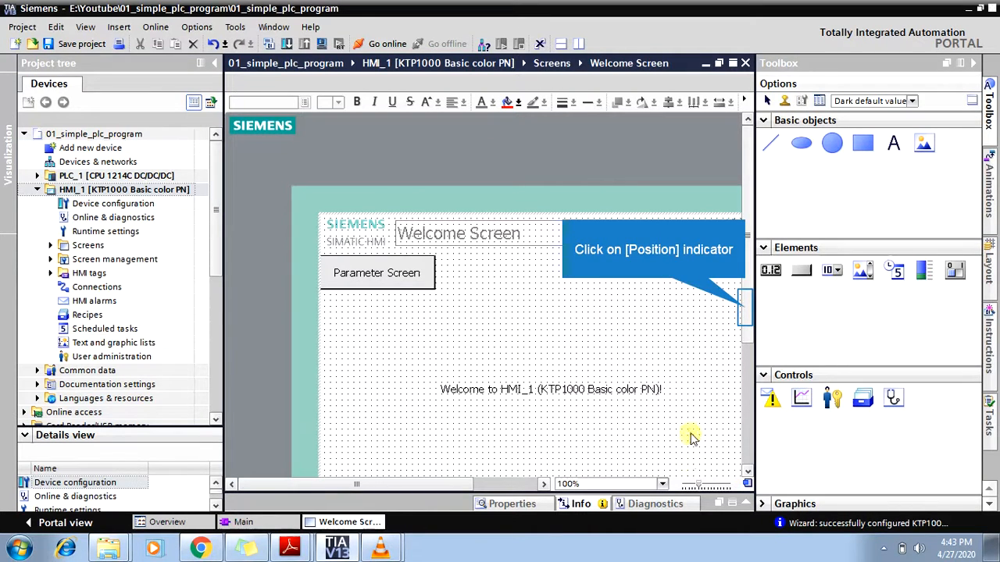
left_click(746, 312)
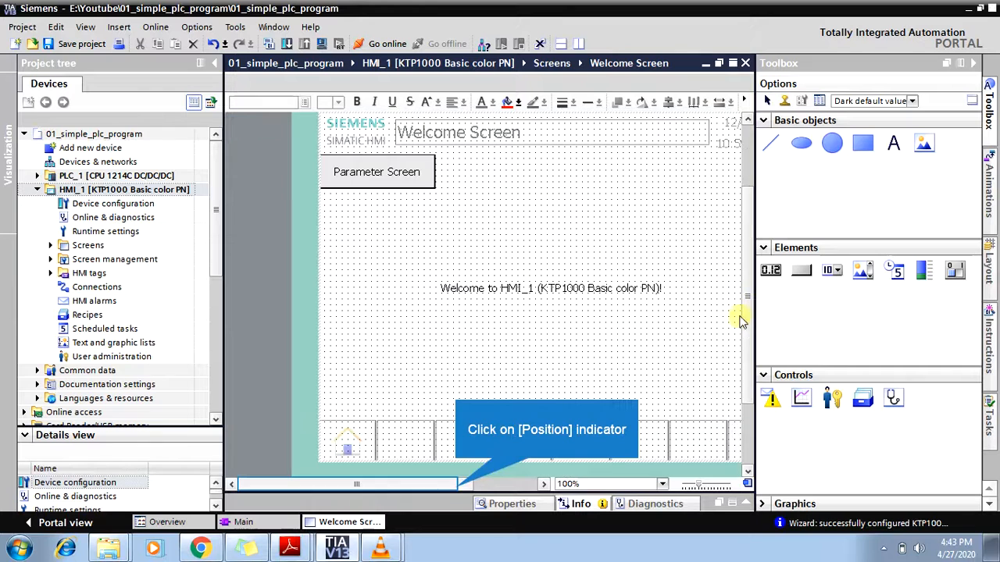
left_click(456, 486)
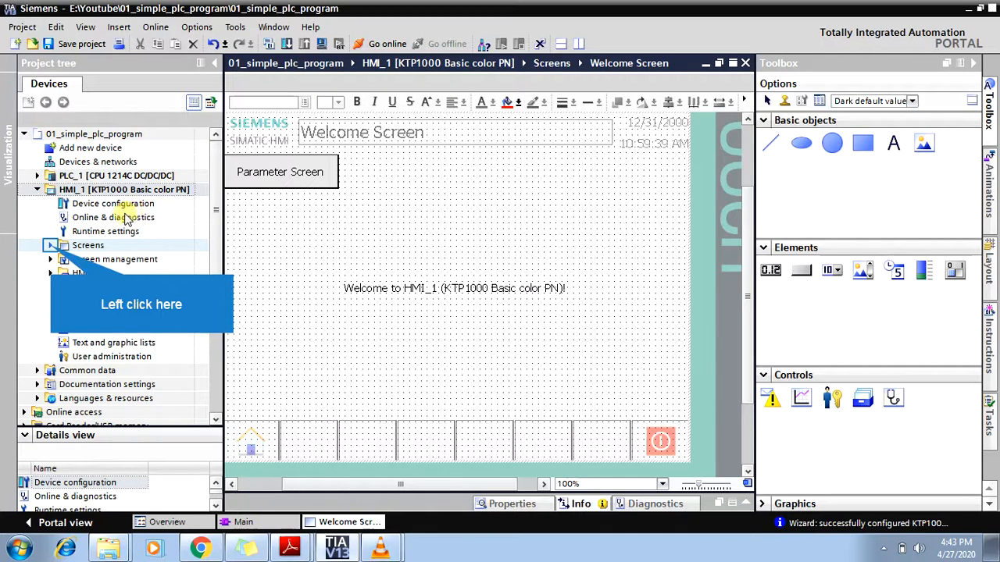
left_click(50, 245)
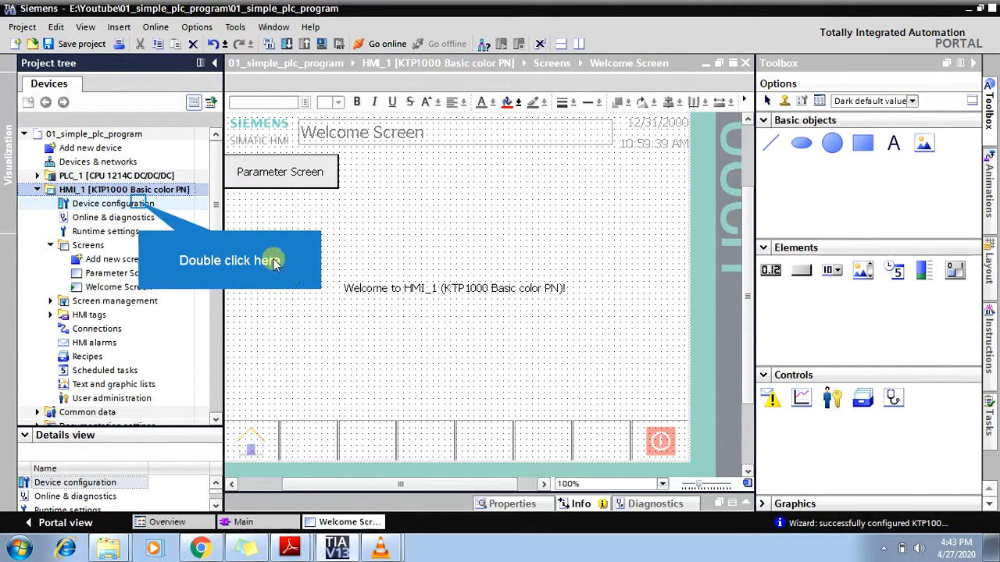
- Examine the Ethernet addresses of the PROFINET interface in the HMI_1 device configuration, and collapse its properties
double_click(140, 205)
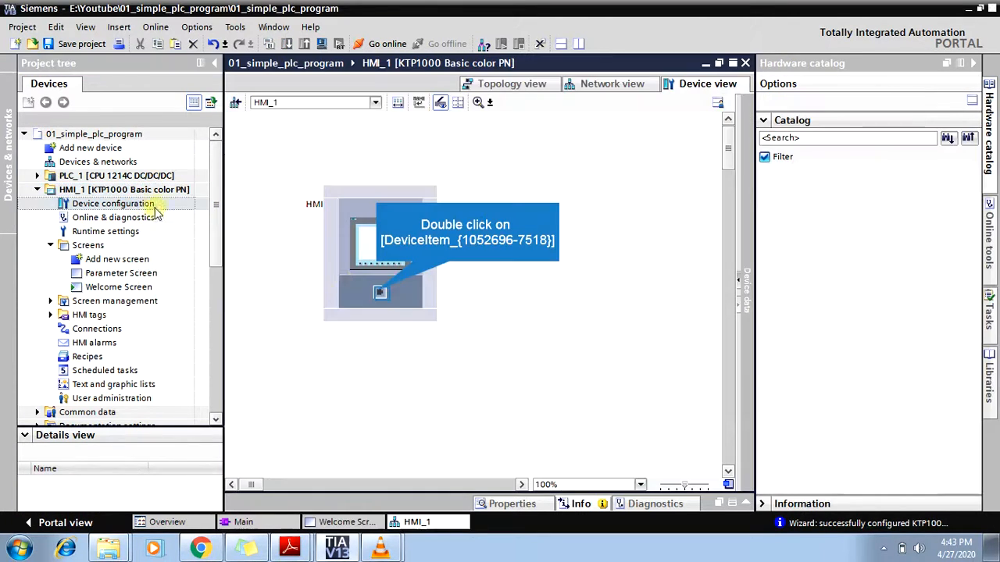
double_click(379, 293)
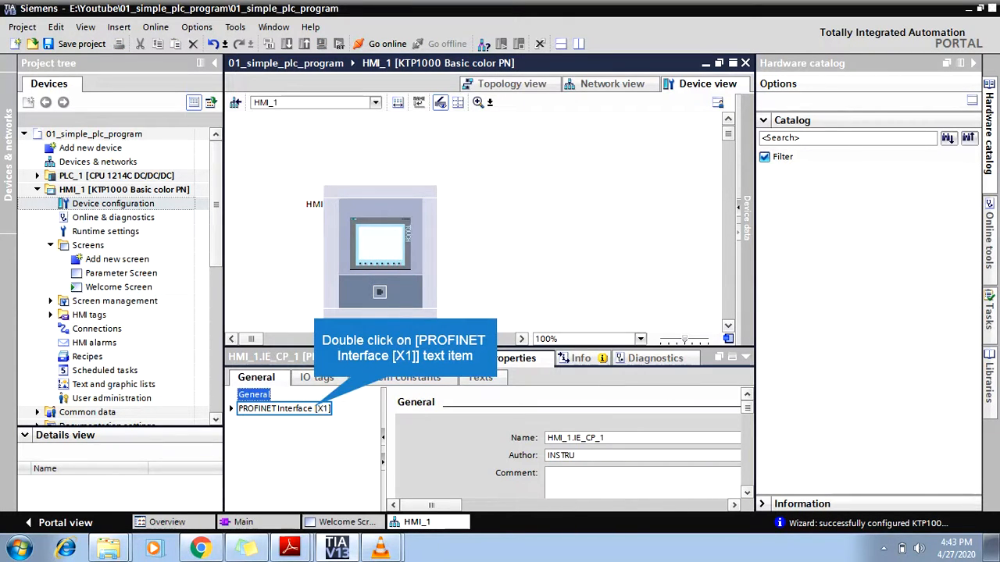
double_click(284, 408)
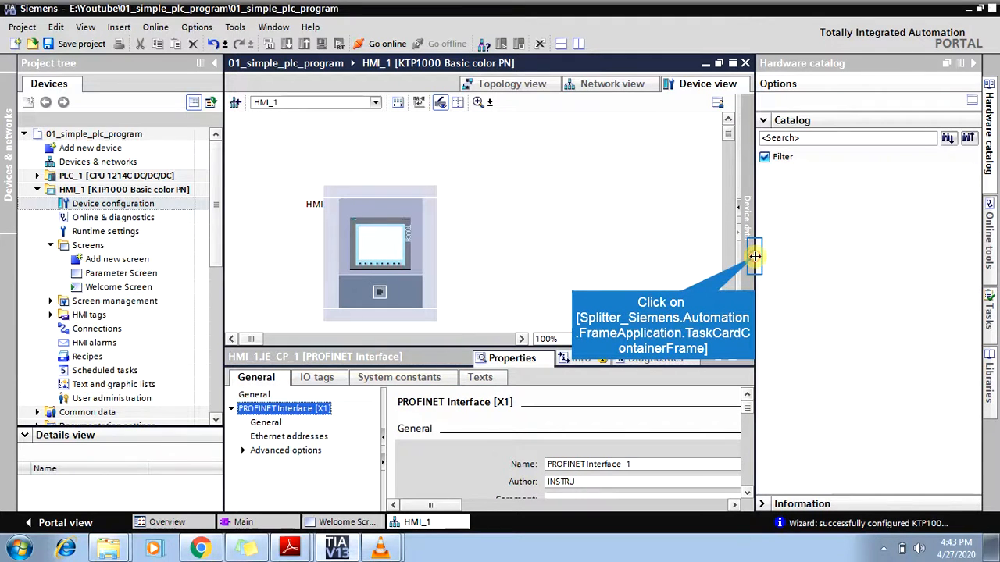
left_click(754, 255)
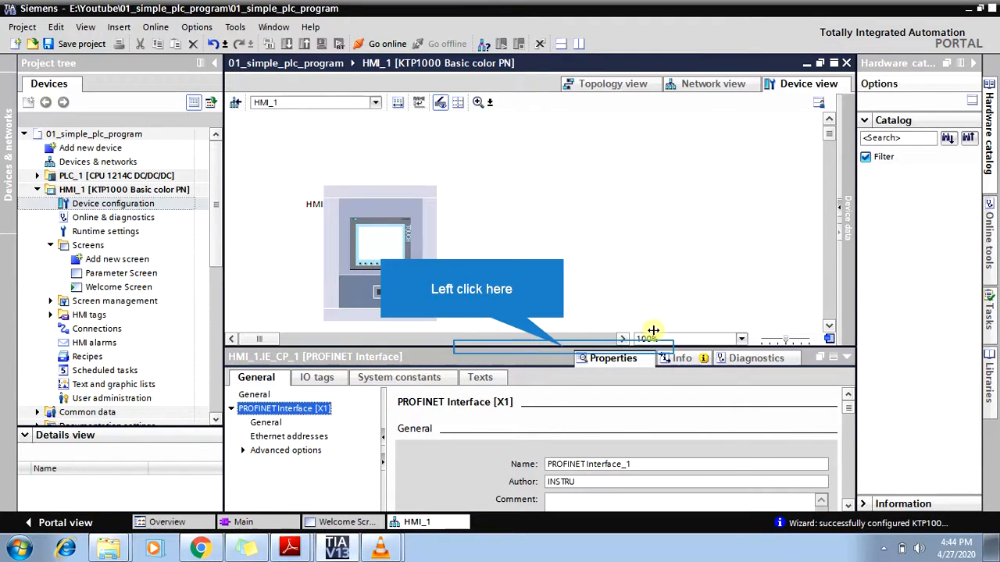
left_click(564, 348)
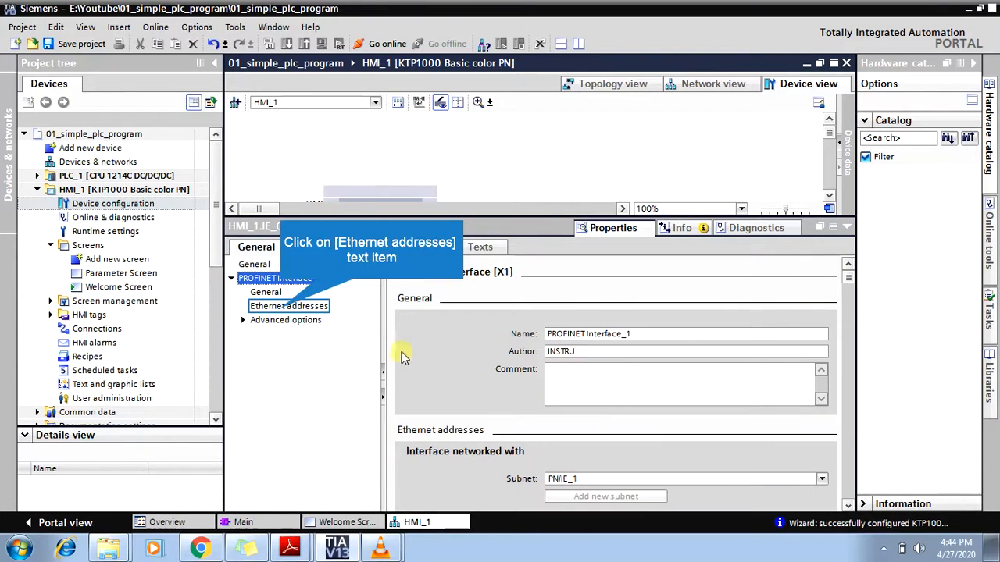
left_click(281, 309)
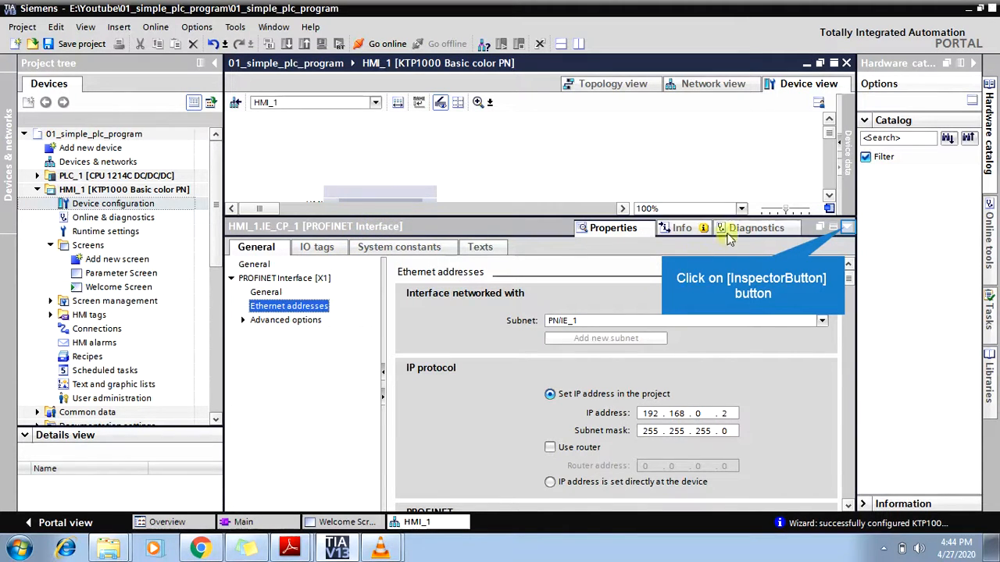
left_click(846, 229)
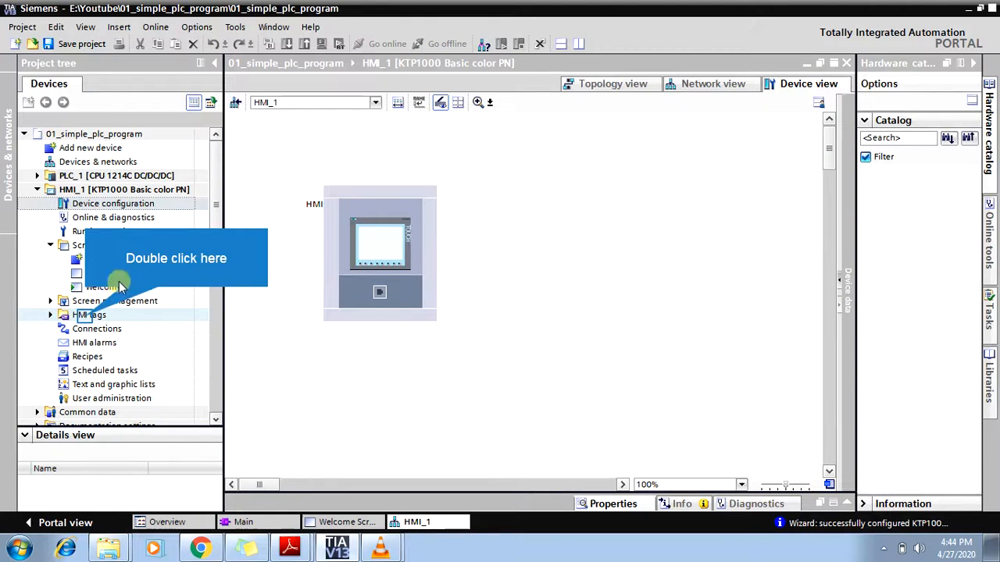
- Open the default tag table of HMI_1 and add a new tag named Test tag
double_click(83, 316)
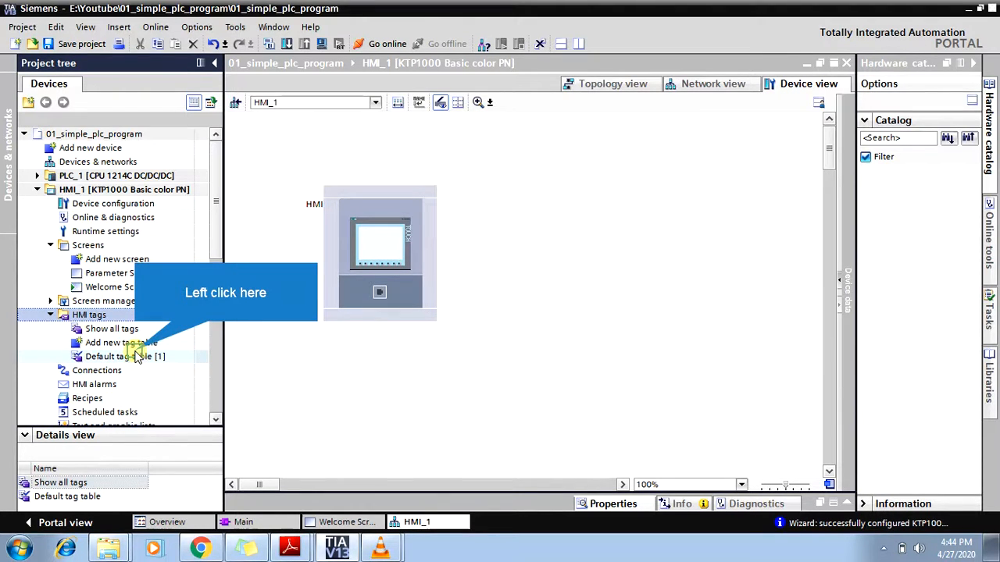
left_click(137, 357)
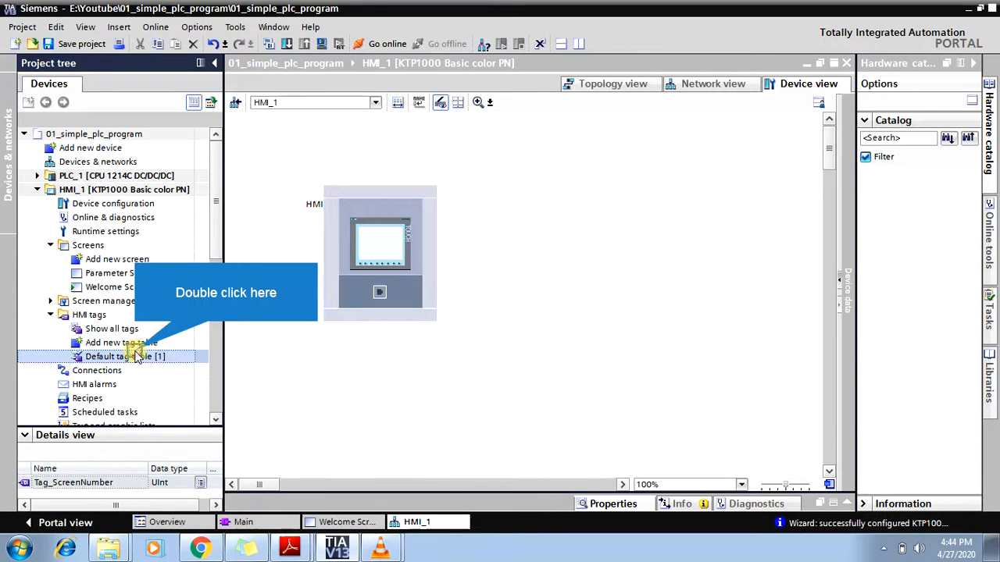
double_click(136, 357)
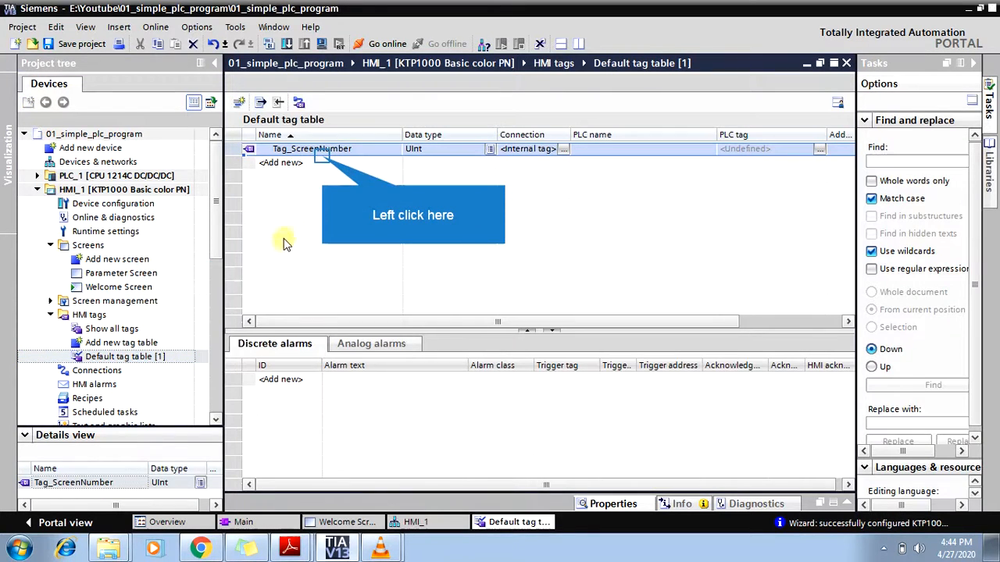
left_click(324, 162)
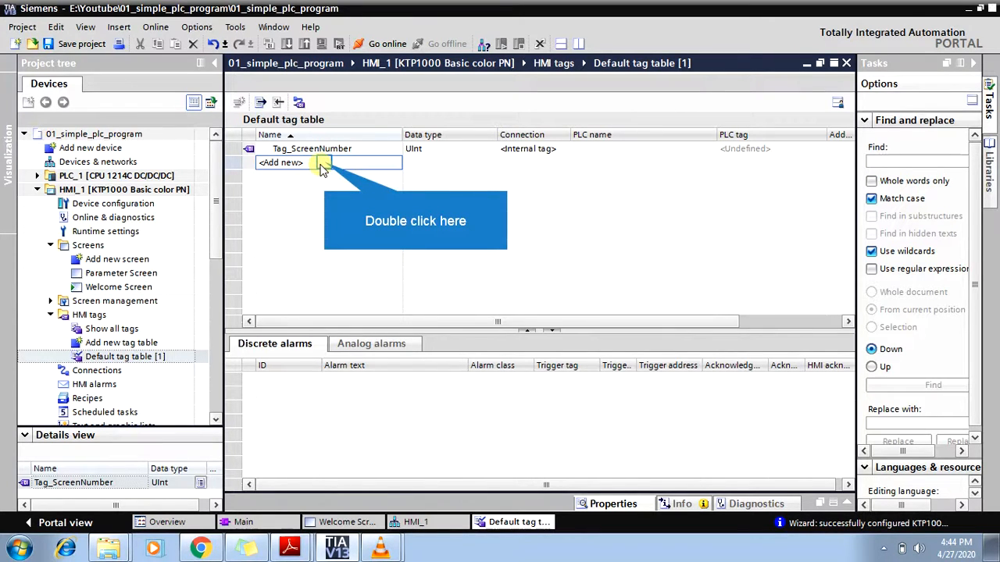
double_click(323, 165)
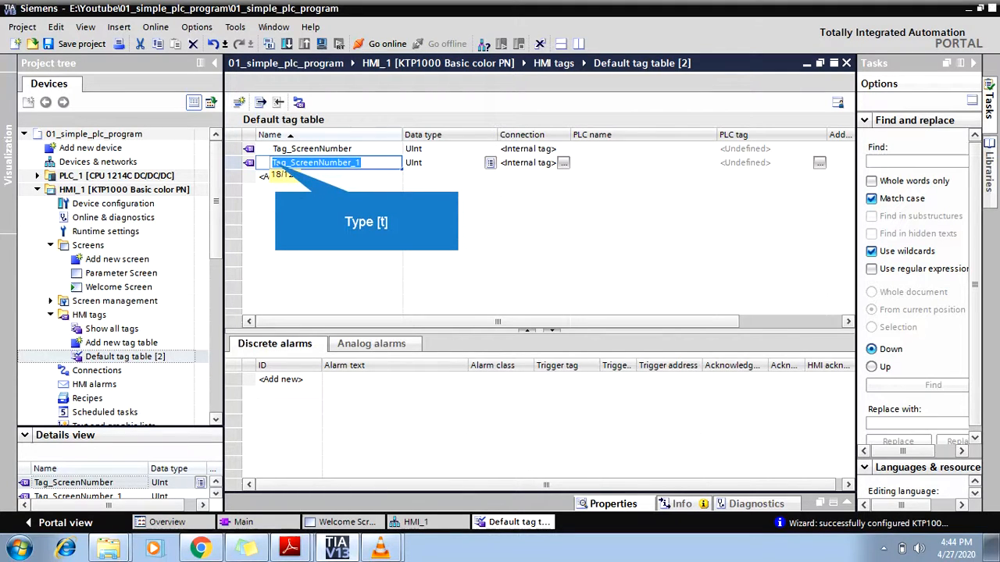
key("BackSpace")
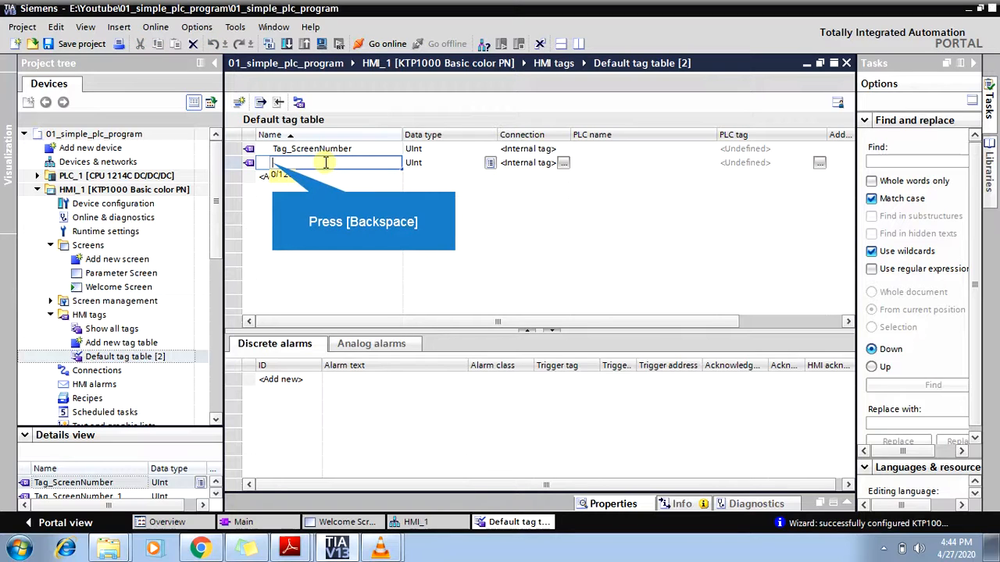
type("Test tag")
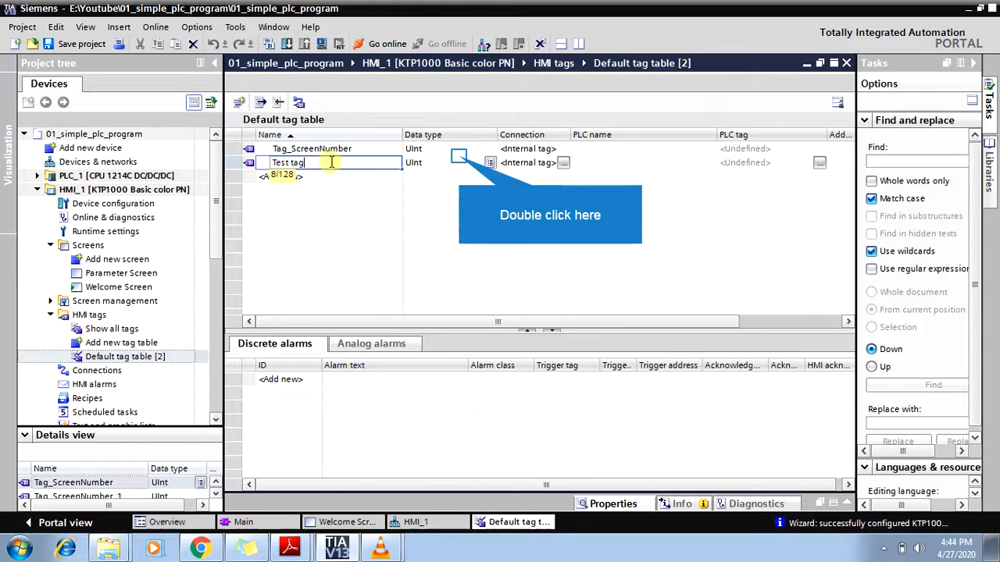
- Set the data type of Test tag to Bool in the default tag table
double_click(458, 159)
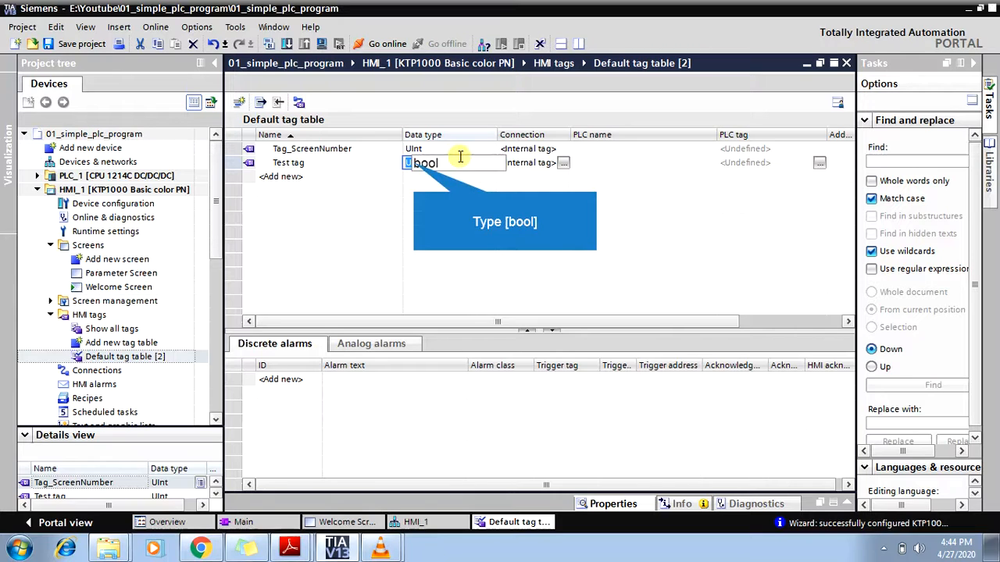
type("bool")
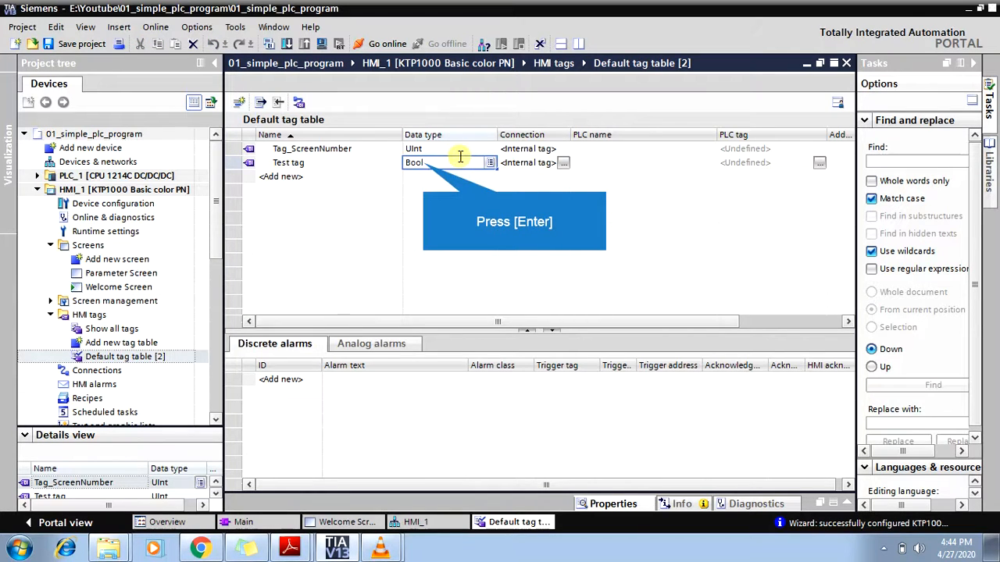
key("Return")
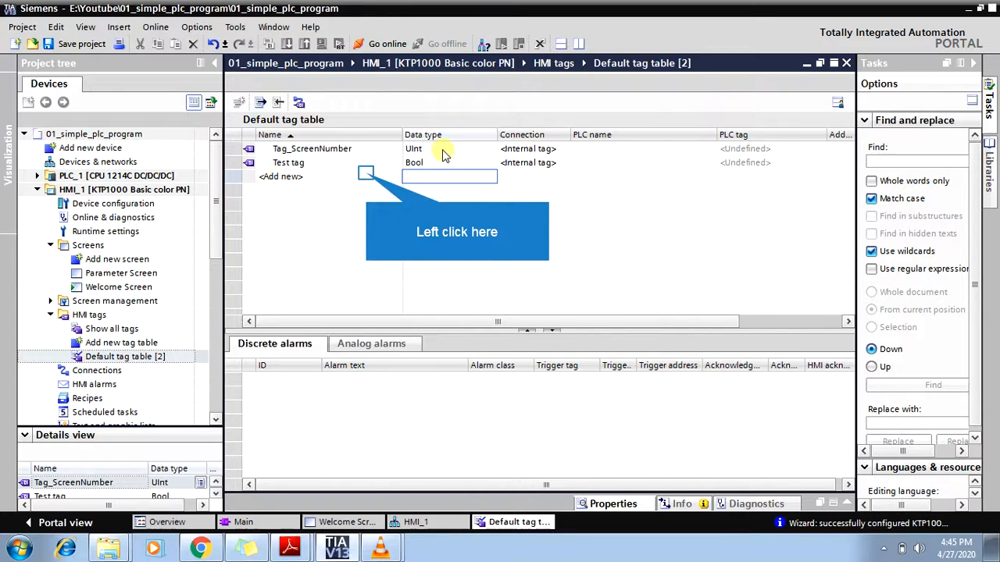
- Add another tag named Test temp val to the default tag table
left_click(367, 177)
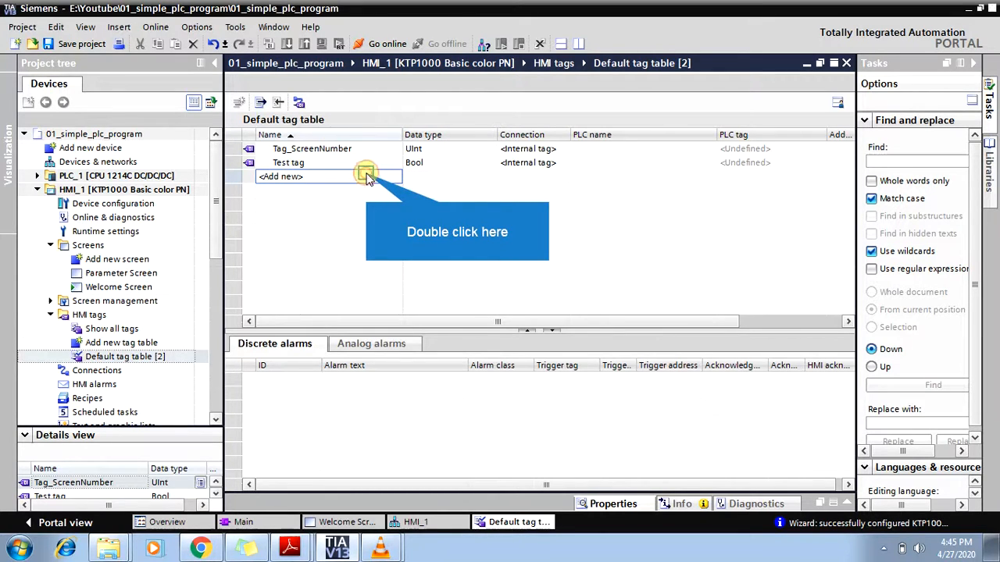
double_click(367, 177)
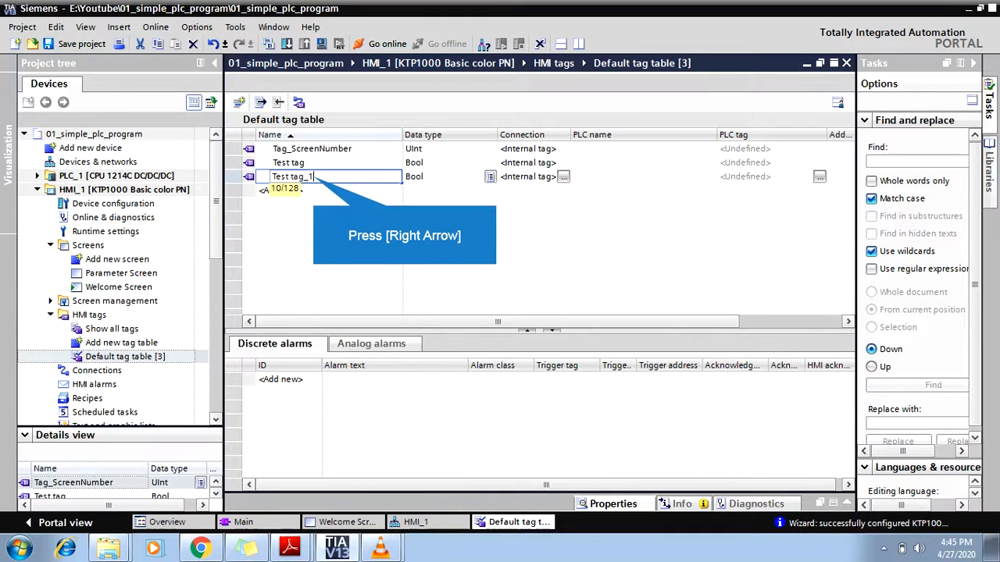
key("Right")
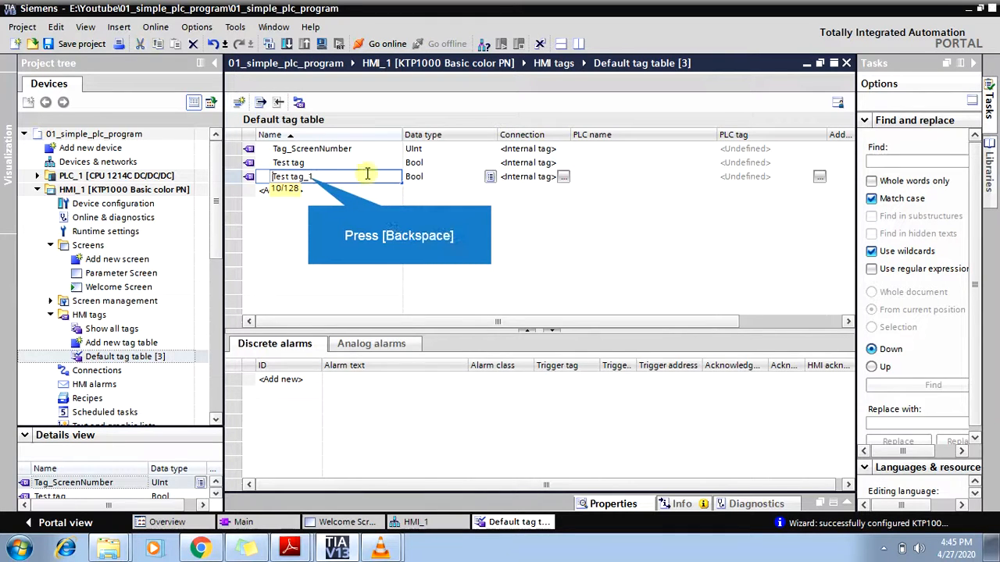
key("BackSpace")
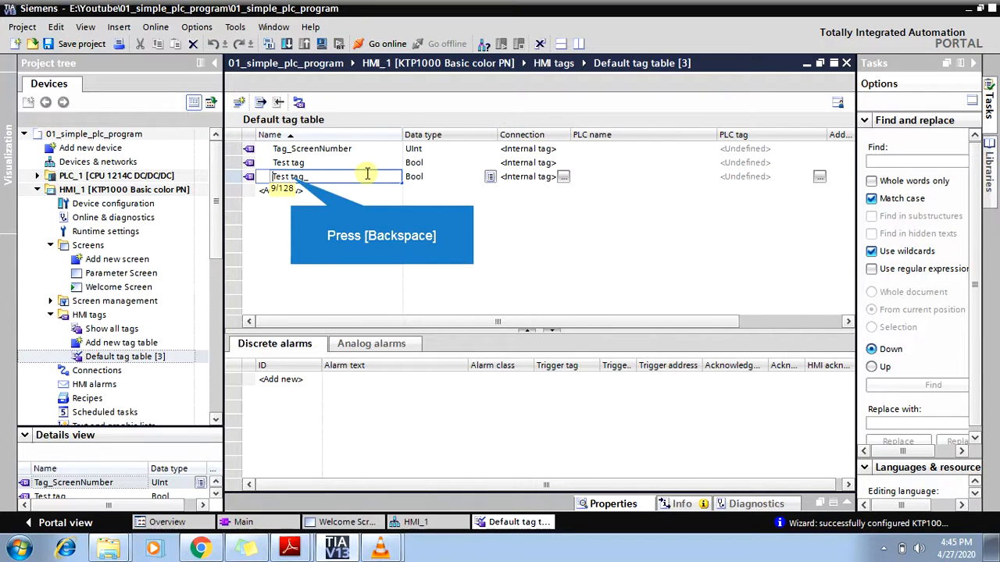
key("BackSpace")
key("BackSpace")
key("BackSpace")
key("BackSpace")
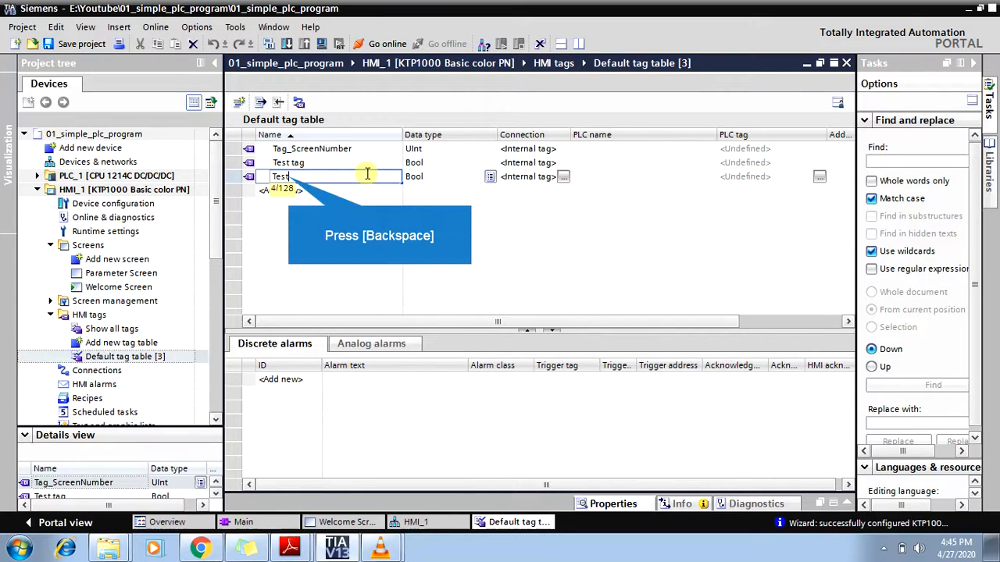
key("BackSpace")
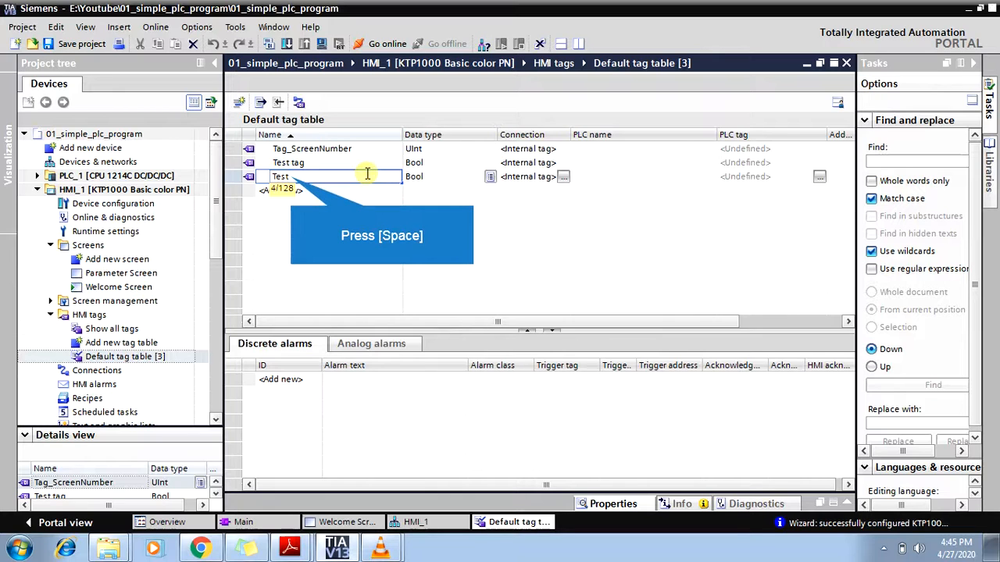
type("temp val")
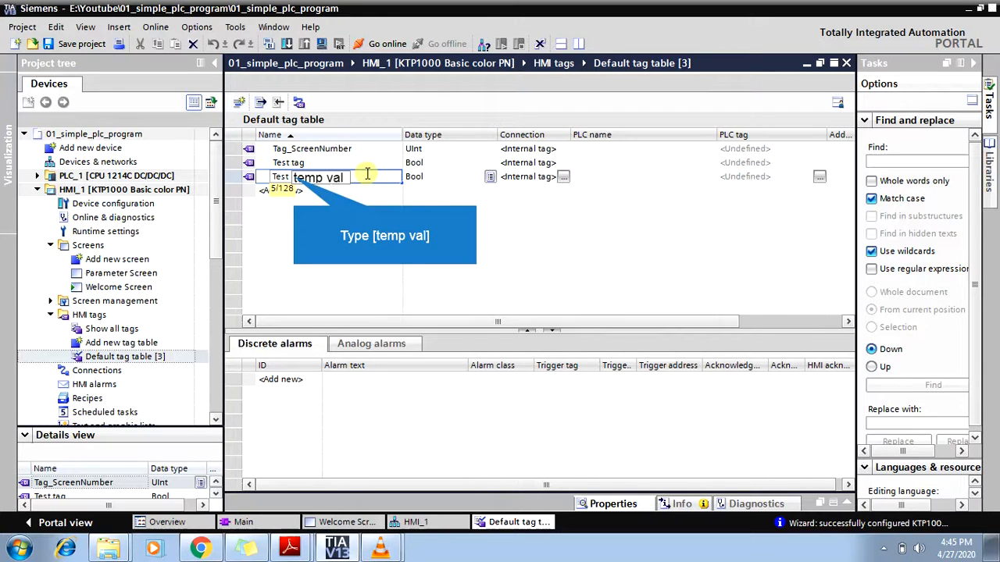
key("Return")
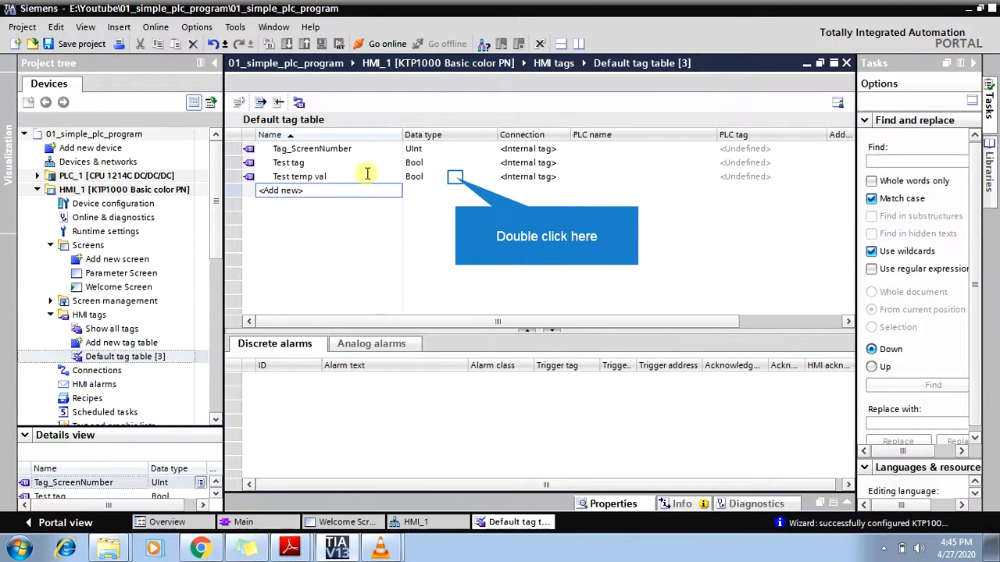
- Set the data type of Test temp val to Int
double_click(456, 178)
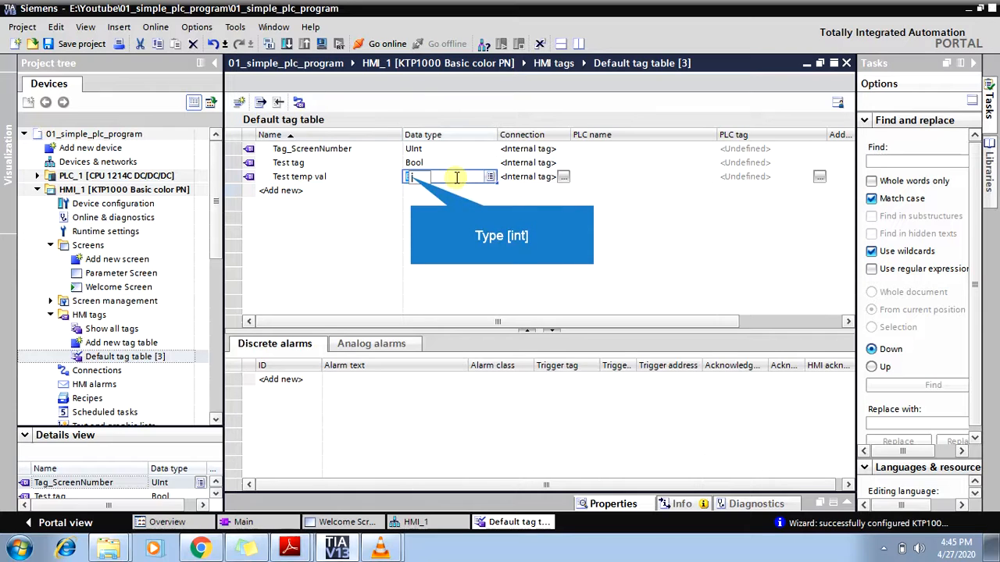
type("int")
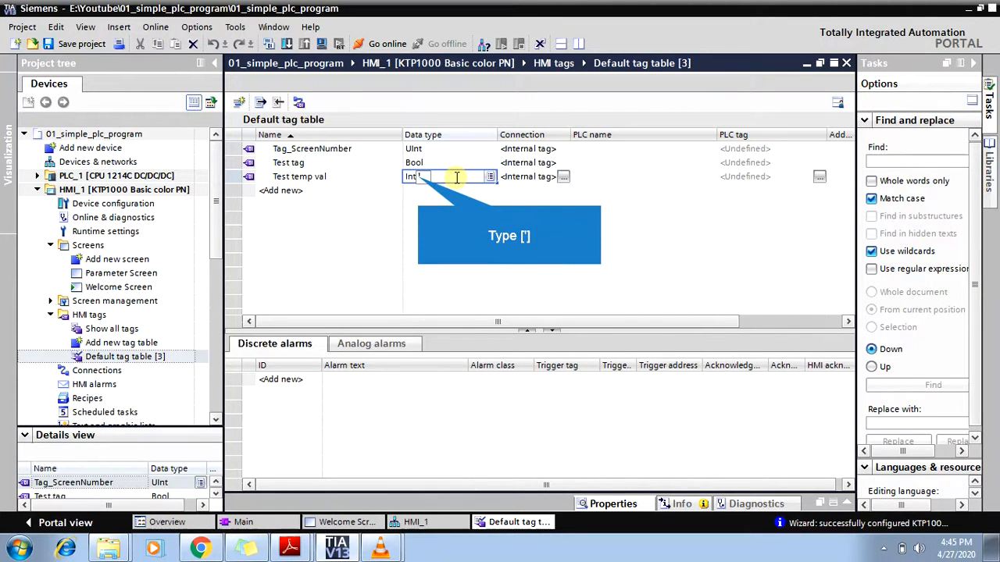
key("BackSpace")
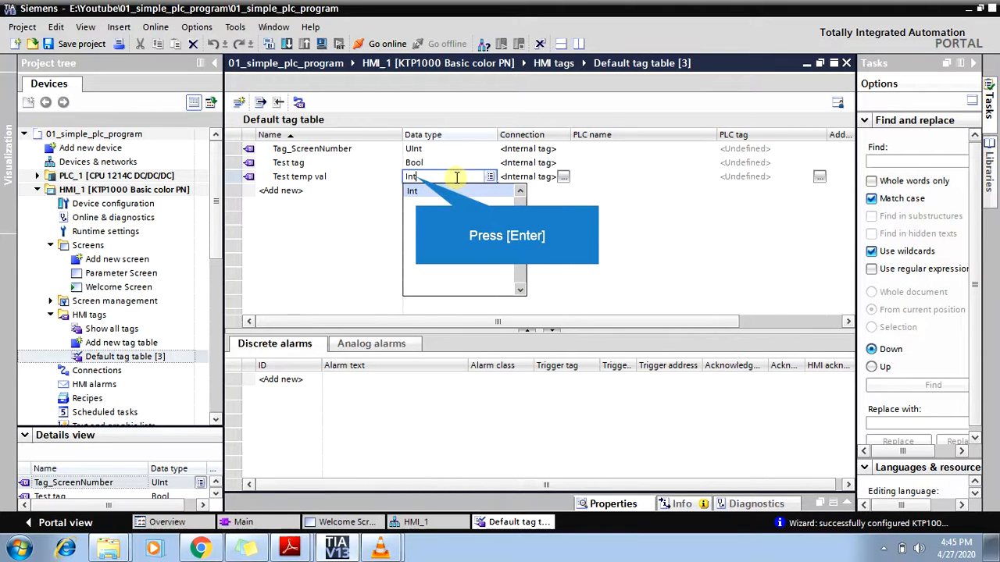
key("Return")
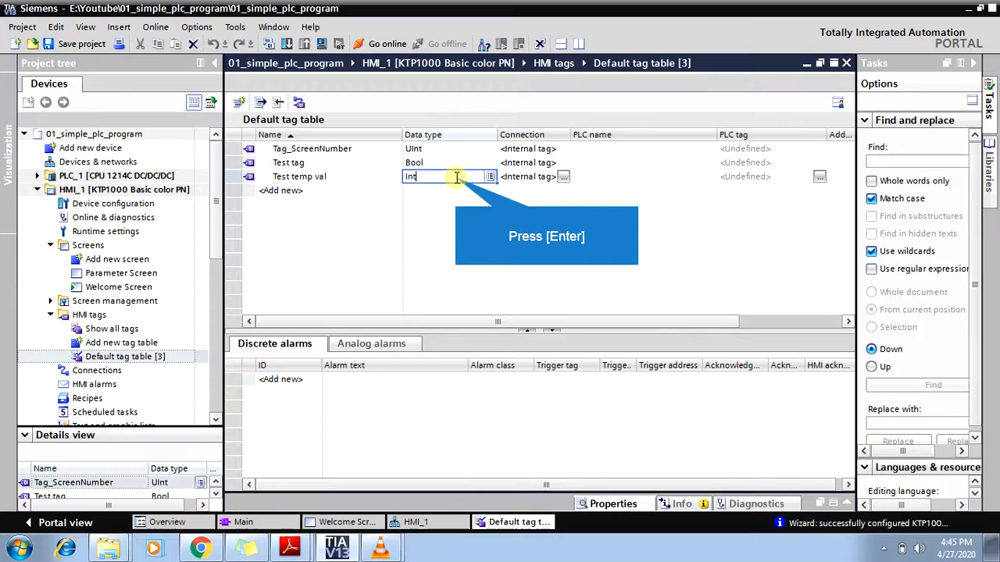
key("Return")
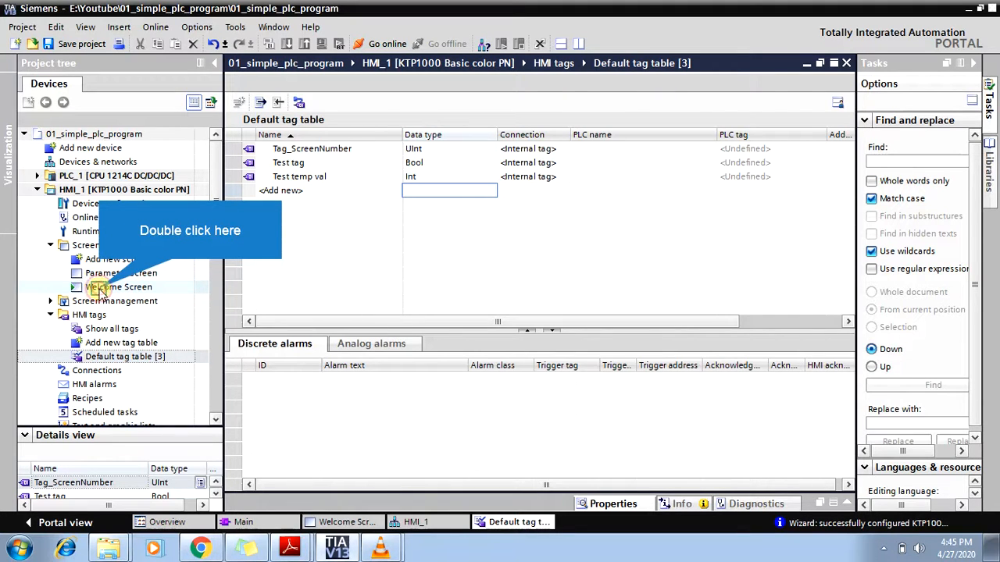
- Place an I/O field on the Welcome Screen below the Parameter Screen button, and expand the field's properties
double_click(100, 289)
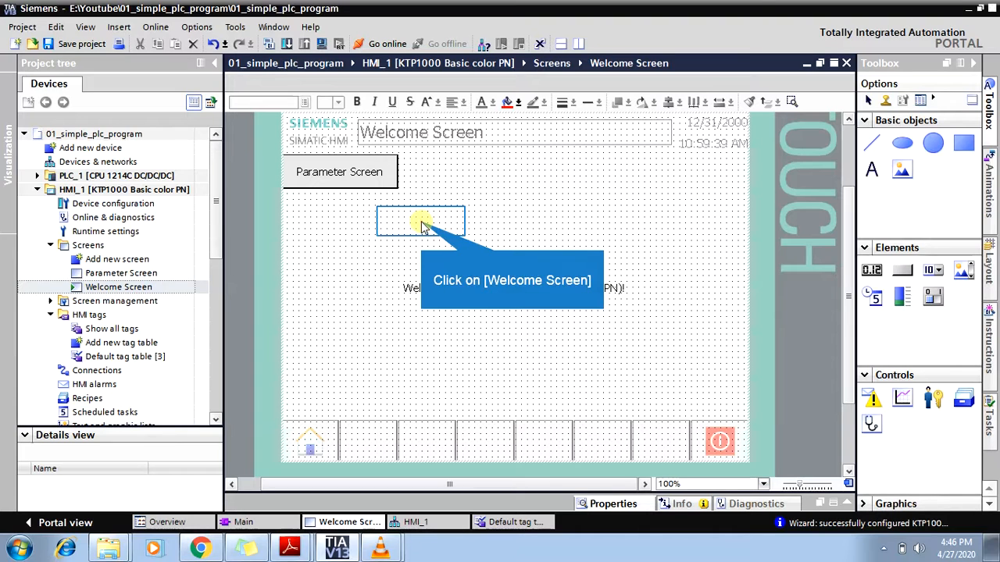
left_click(421, 225)
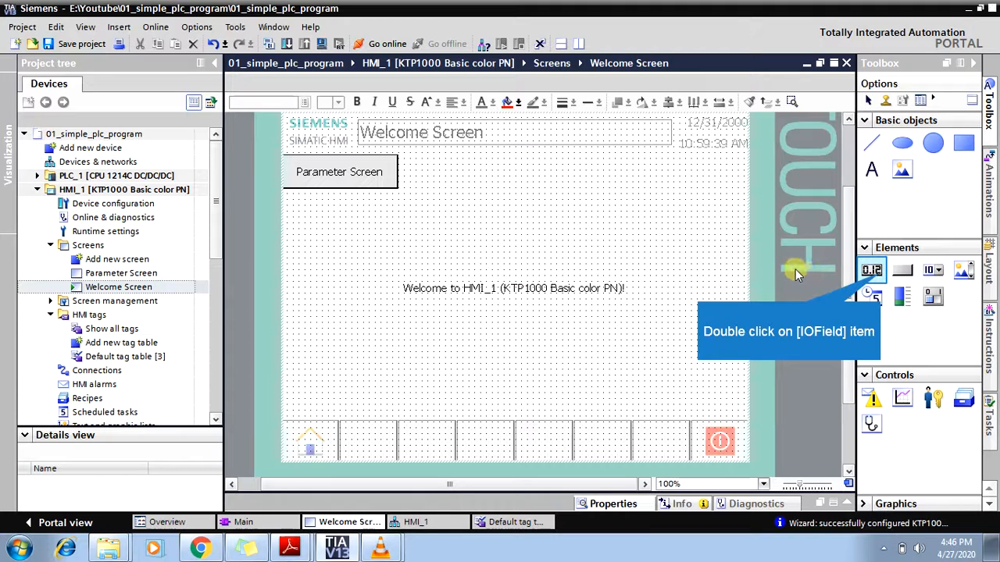
double_click(875, 272)
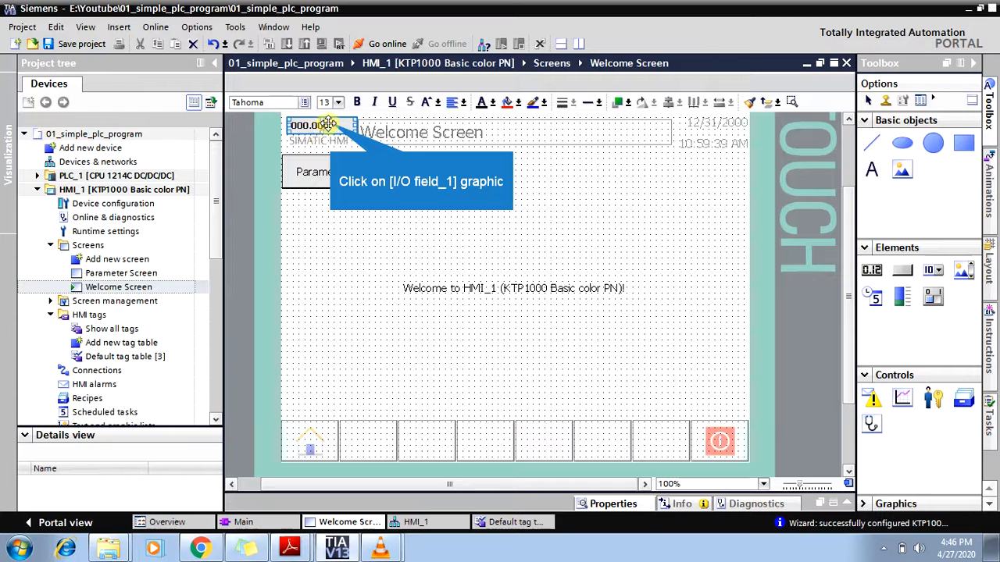
left_click_drag(328, 124, 343, 144)
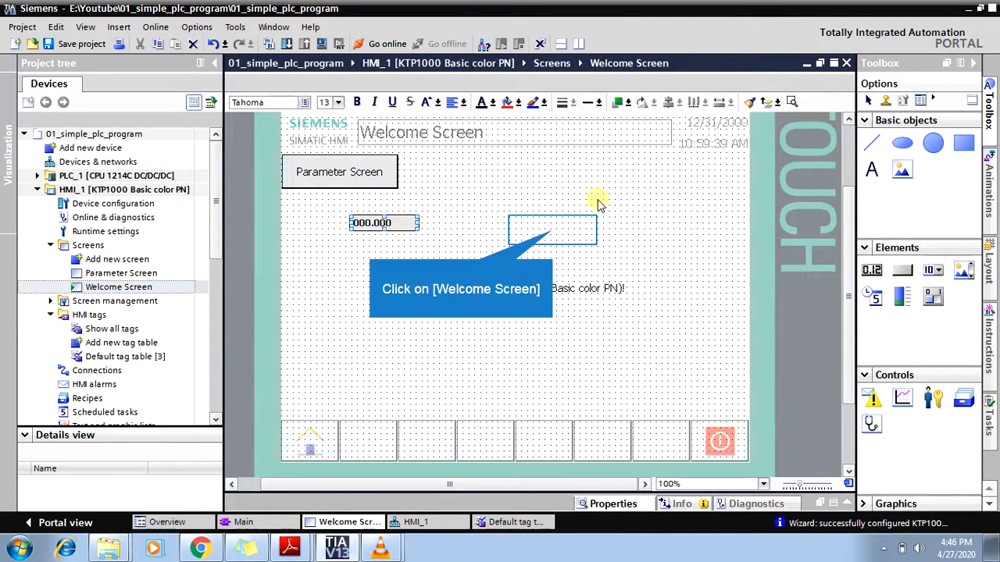
left_click(551, 233)
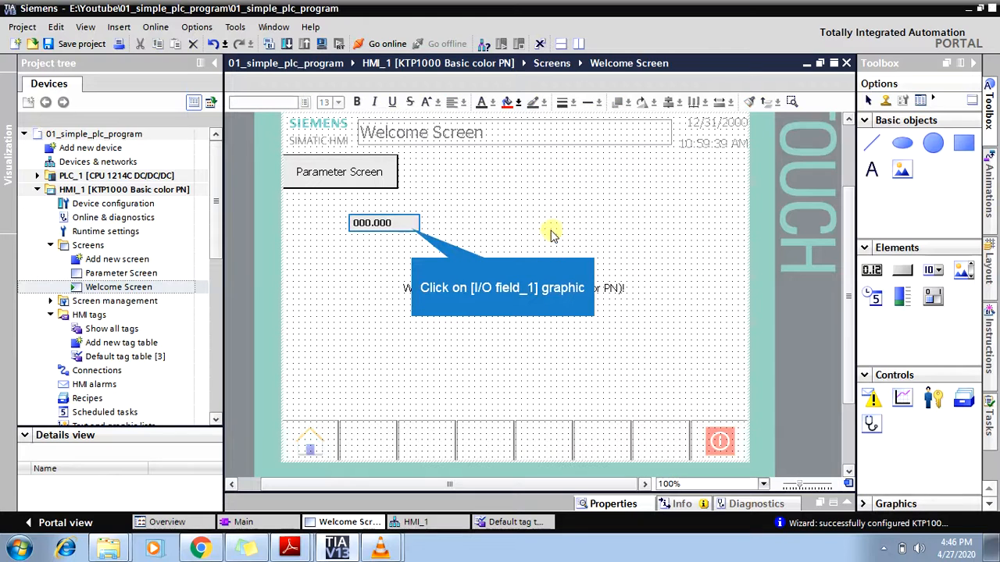
left_click(413, 226)
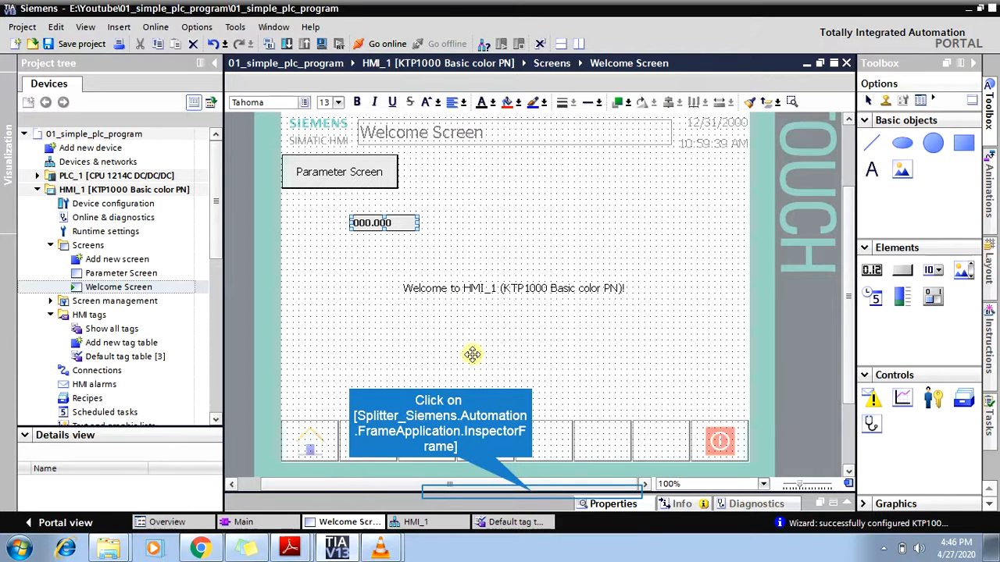
left_click(531, 492)
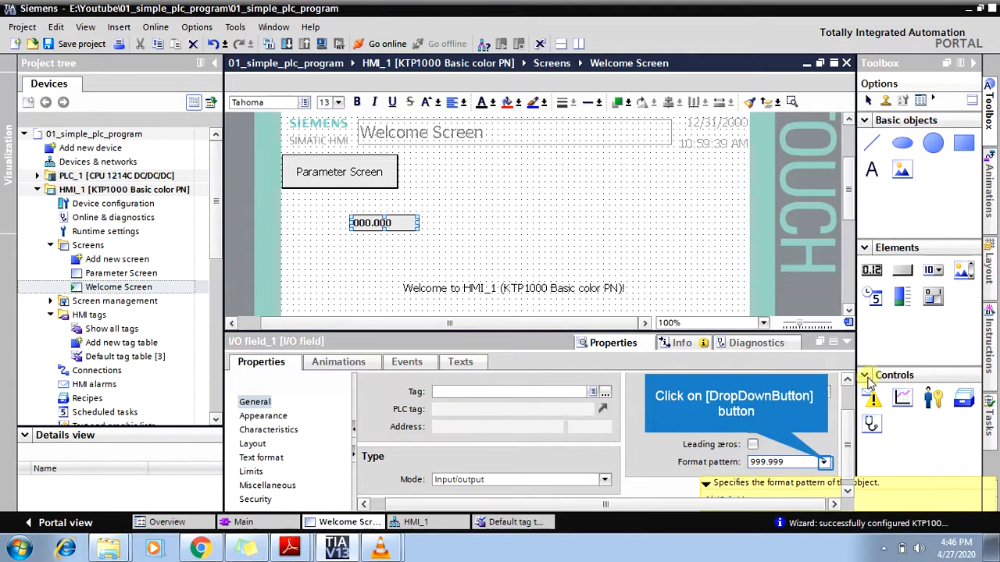
- Set the I/O field's format pattern to 999
left_click(825, 463)
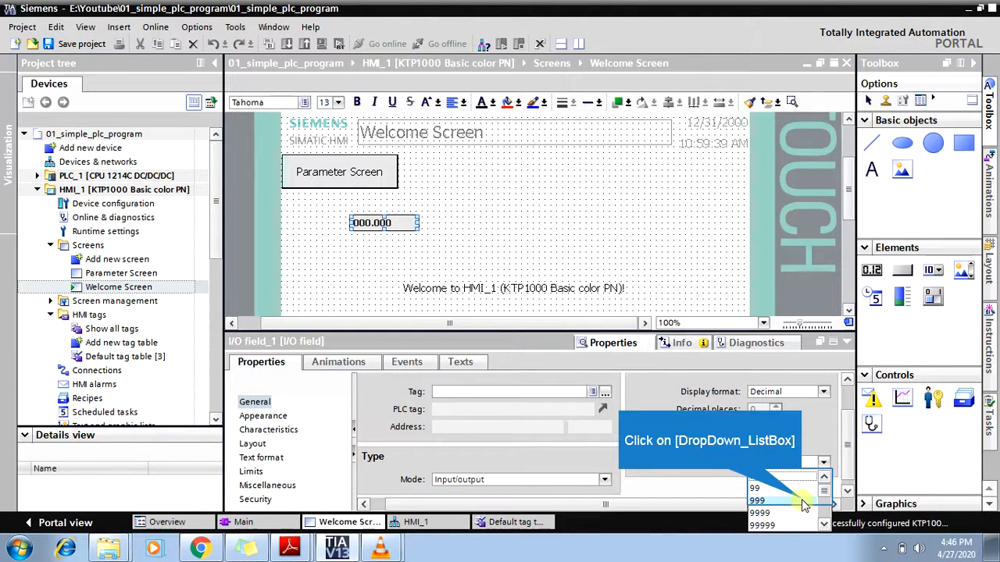
left_click(804, 502)
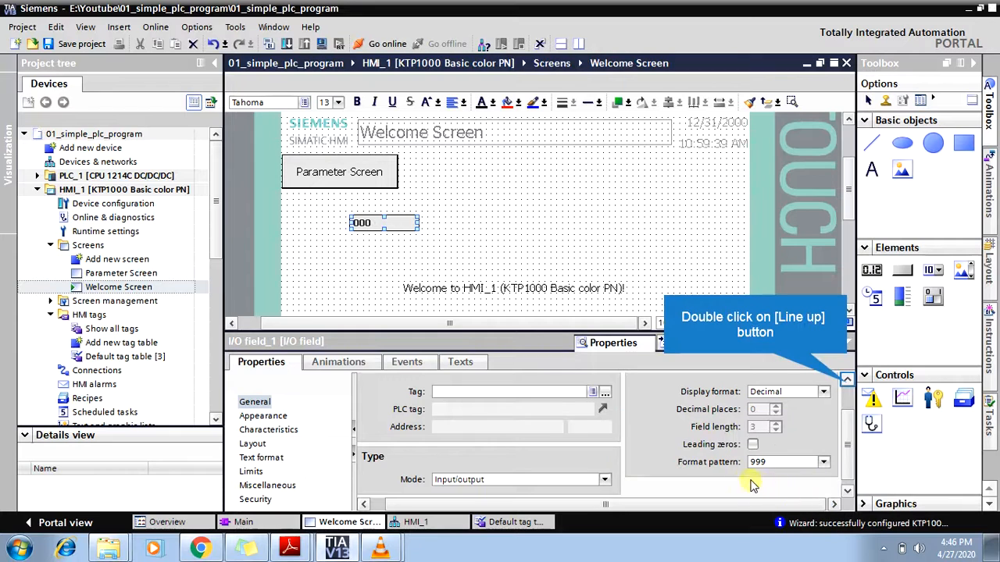
- Assign the HMI tag Test temp val to the I/O field and set its format pattern to 9999
double_click(846, 381)
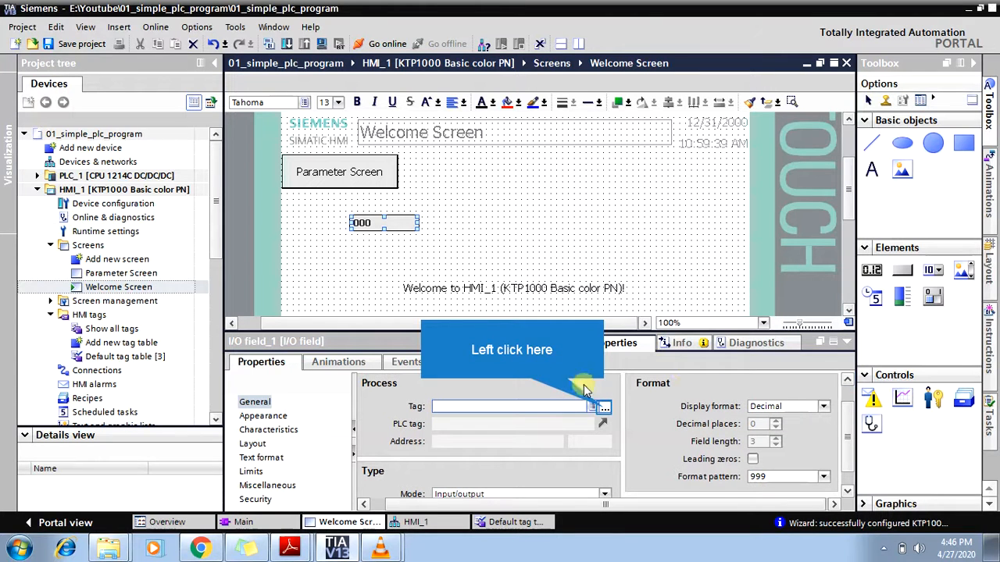
left_click(603, 407)
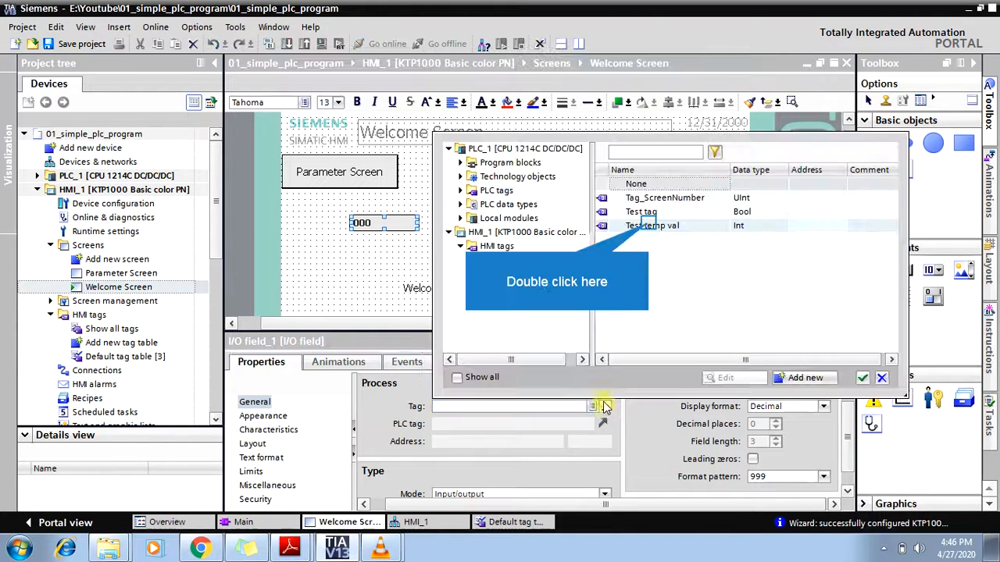
double_click(648, 225)
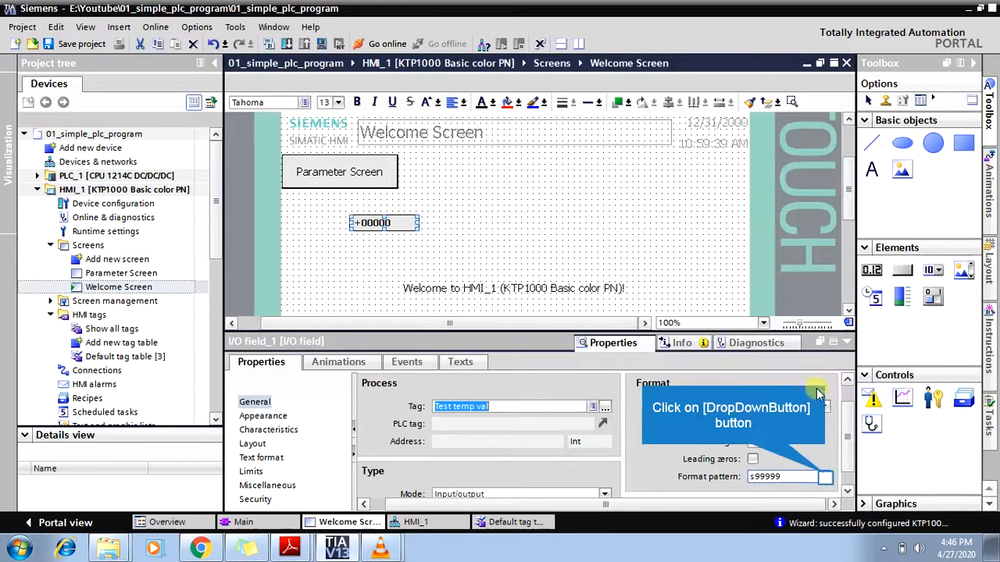
left_click(826, 478)
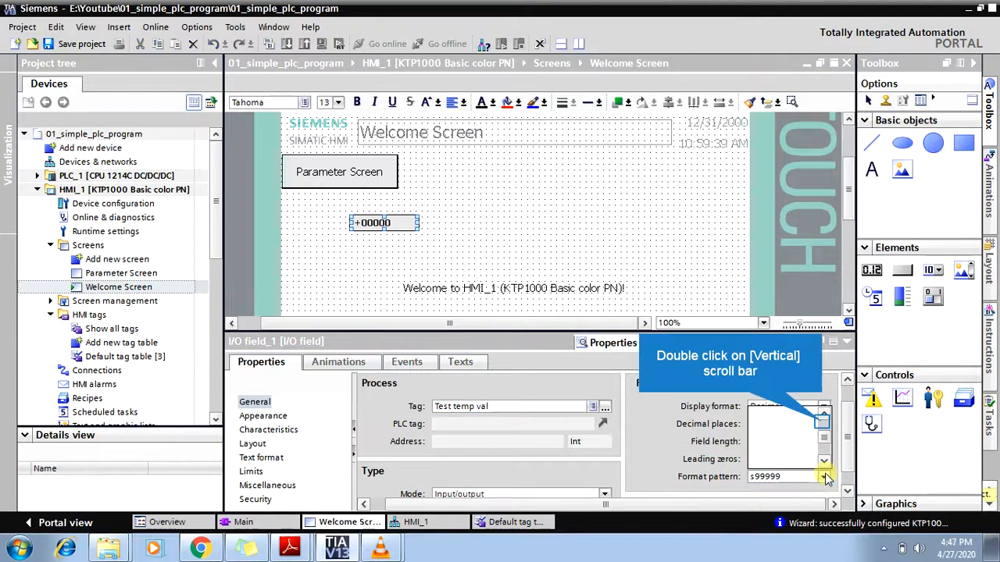
double_click(823, 424)
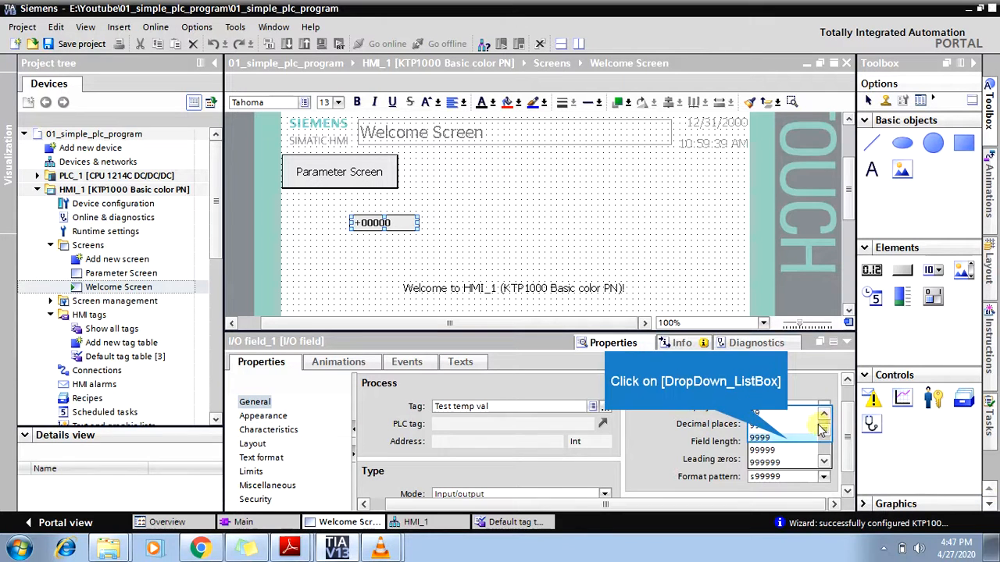
left_click(787, 438)
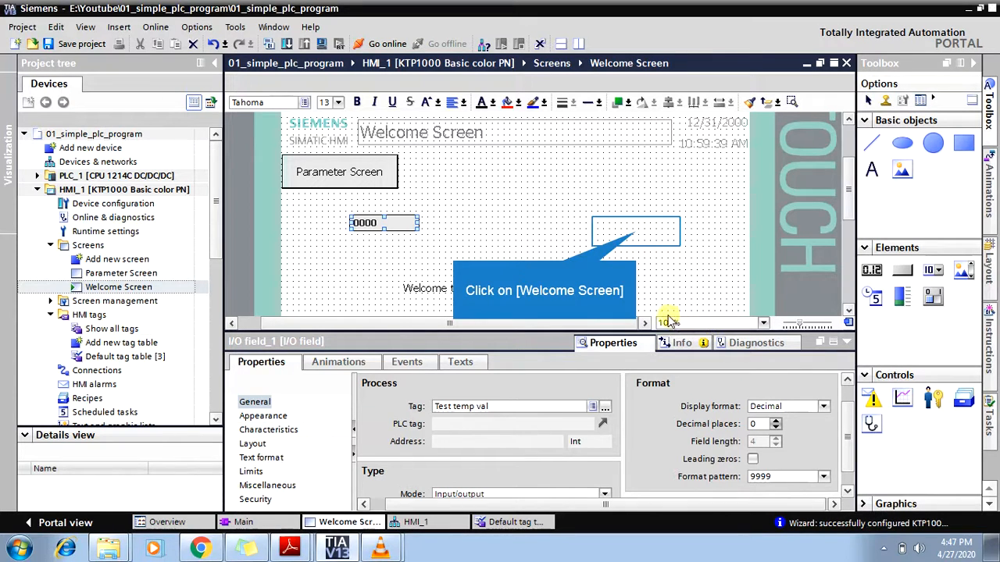
- Duplicate the Test temp val I/O field on the Welcome Screen
left_click(636, 232)
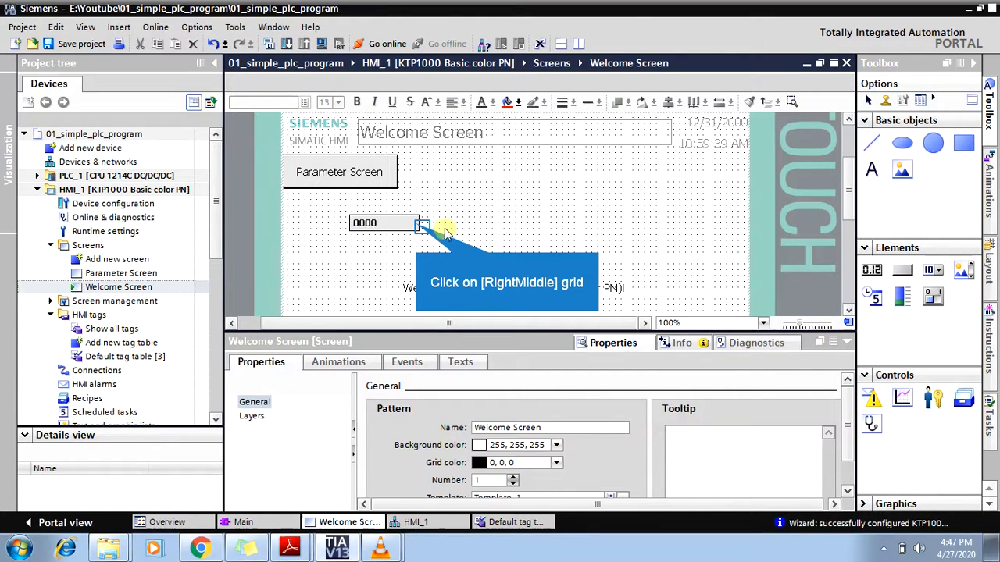
left_click(416, 224)
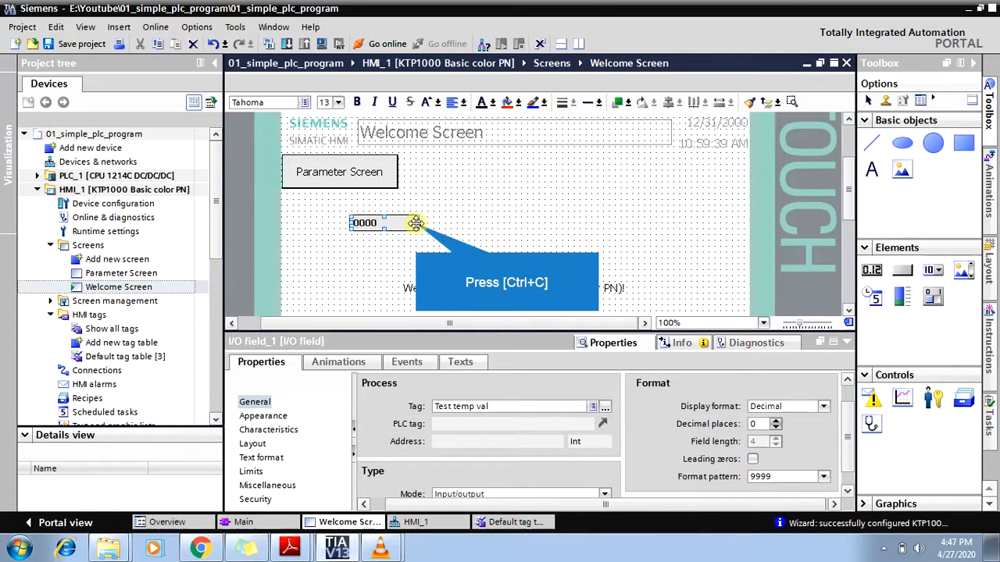
key("ctrl+c")
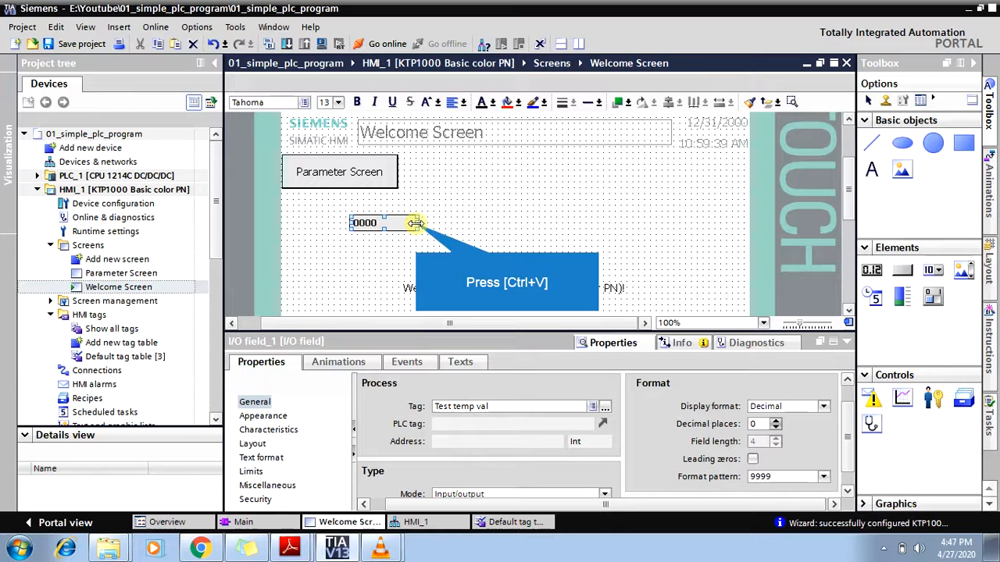
key("ctrl+v")
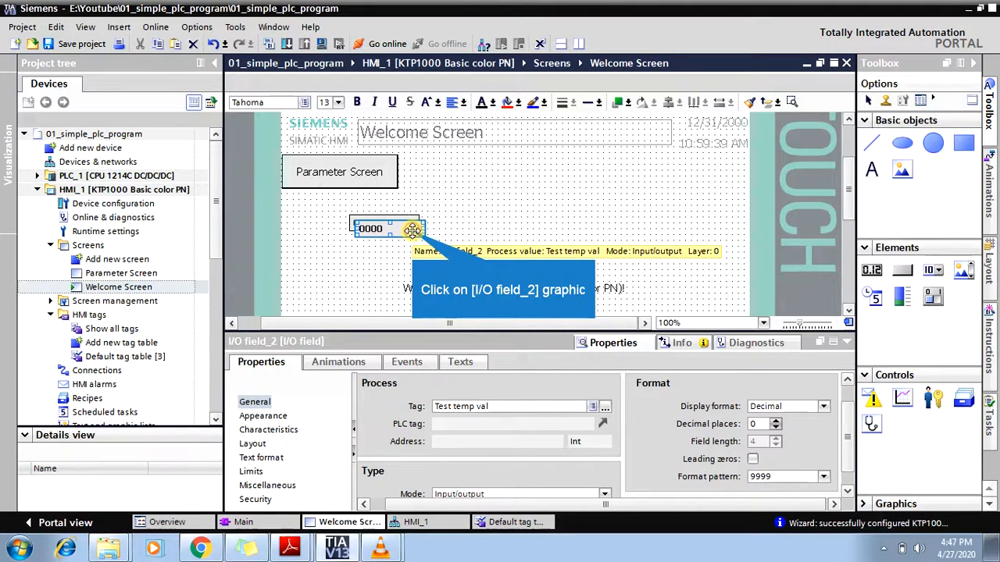
- Place the duplicated I/O field beside the original on the Welcome Screen and assign it the HMI tag Test tag
left_click_drag(411, 229, 509, 222)
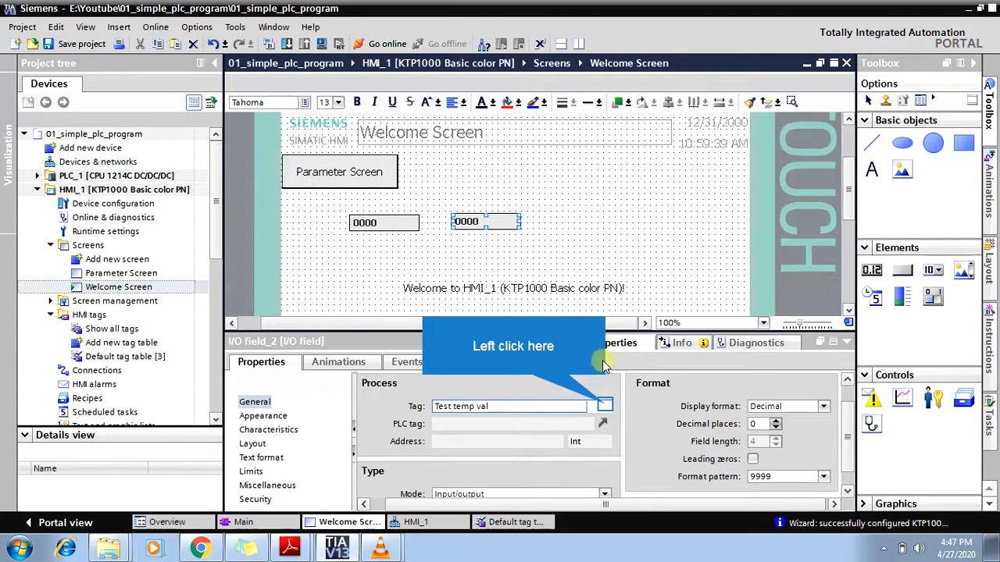
left_click(606, 407)
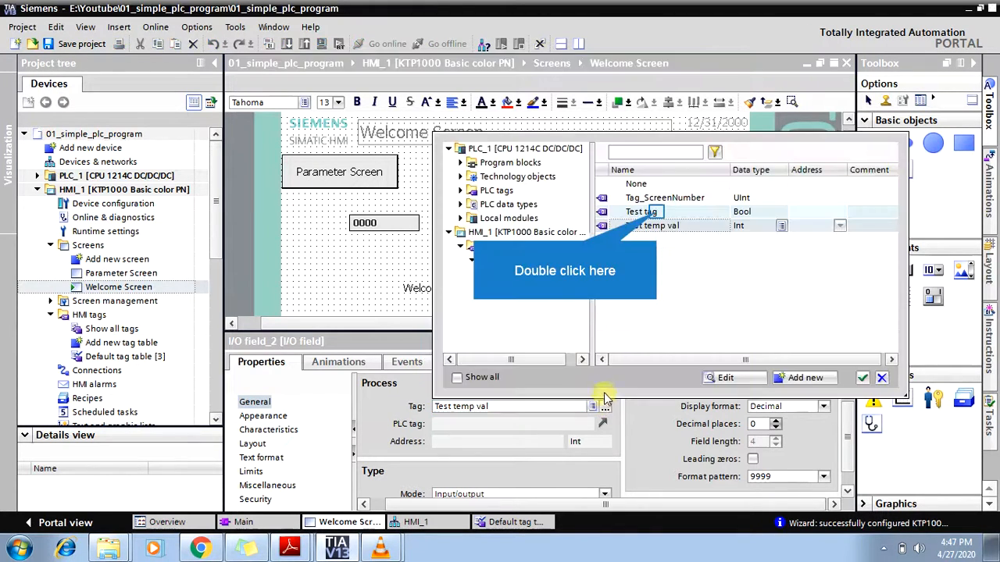
double_click(653, 211)
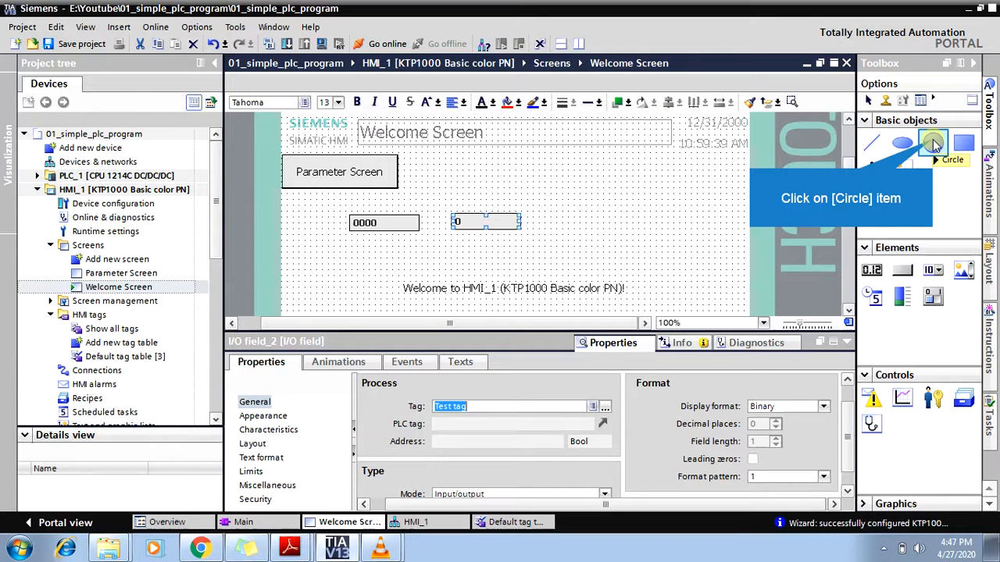
- Add a 48 by 48 circle to the Welcome Screen beside the two I/O fields
left_click(933, 143)
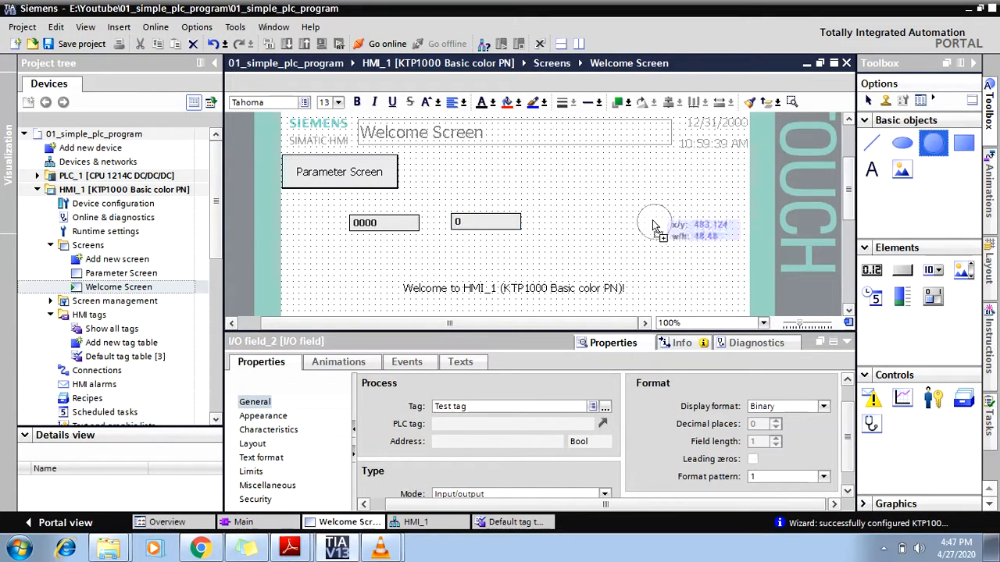
left_click(653, 225)
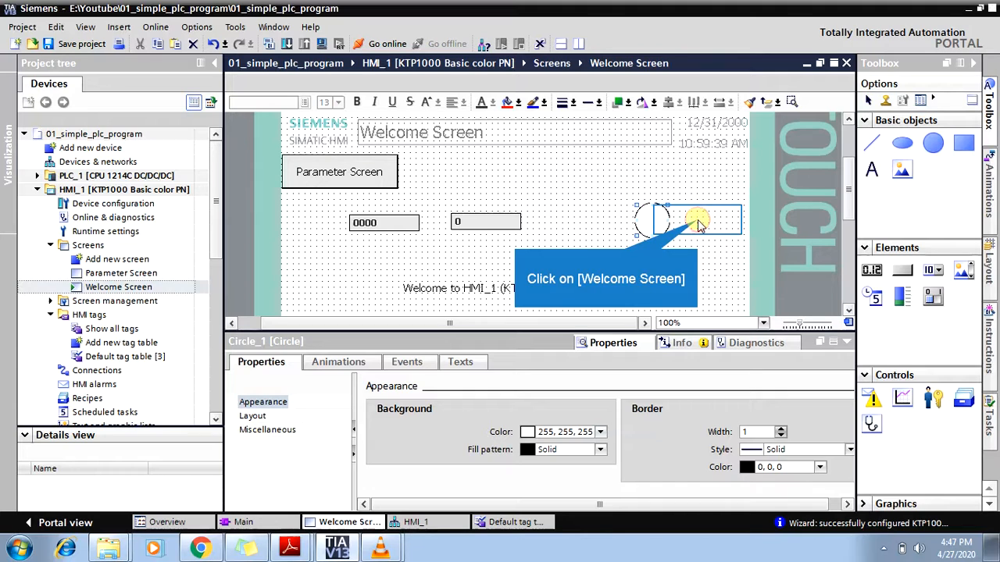
left_click(699, 225)
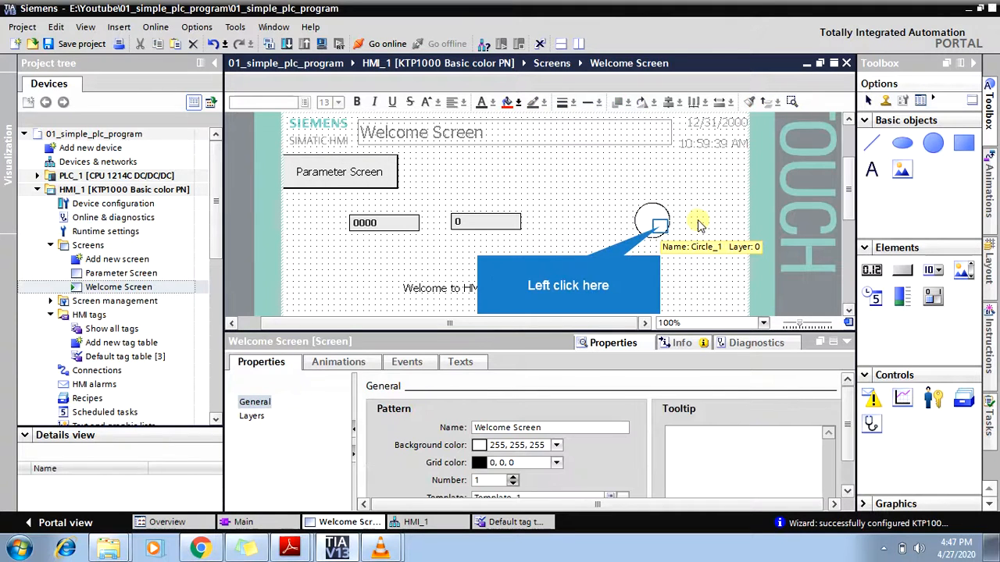
- Add an appearance animation to the circle and link it to the HMI tag Test tag
left_click(658, 224)
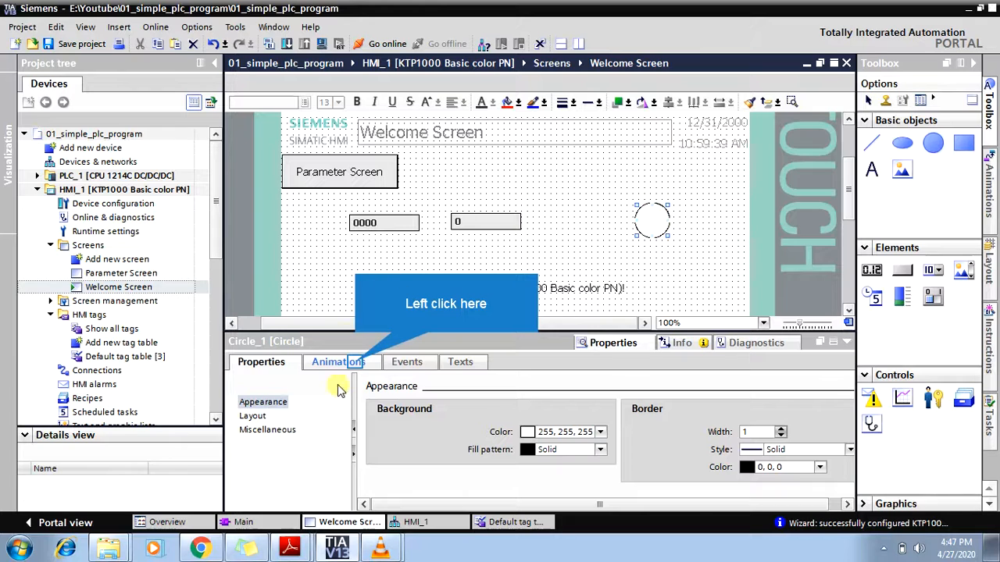
left_click(355, 364)
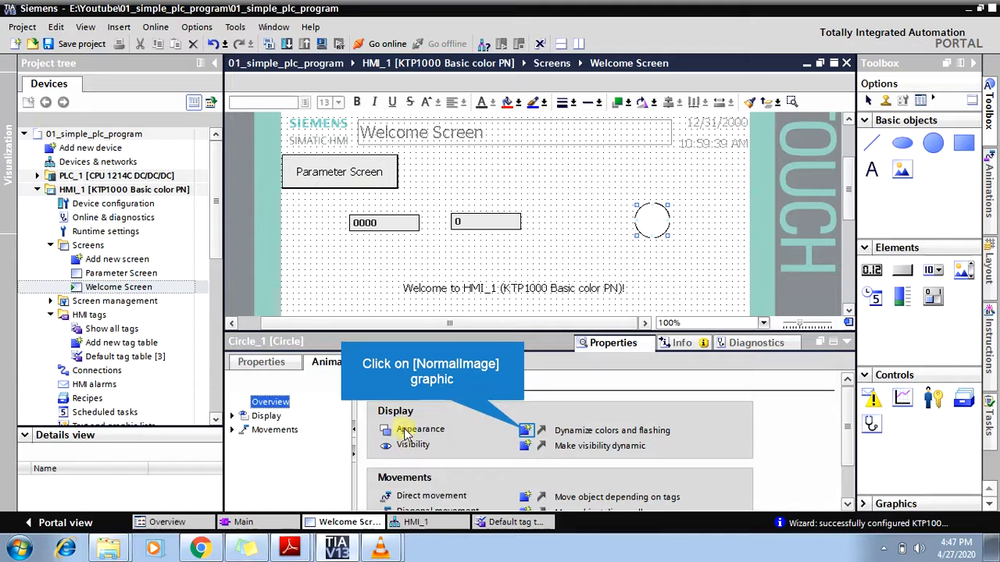
left_click(526, 432)
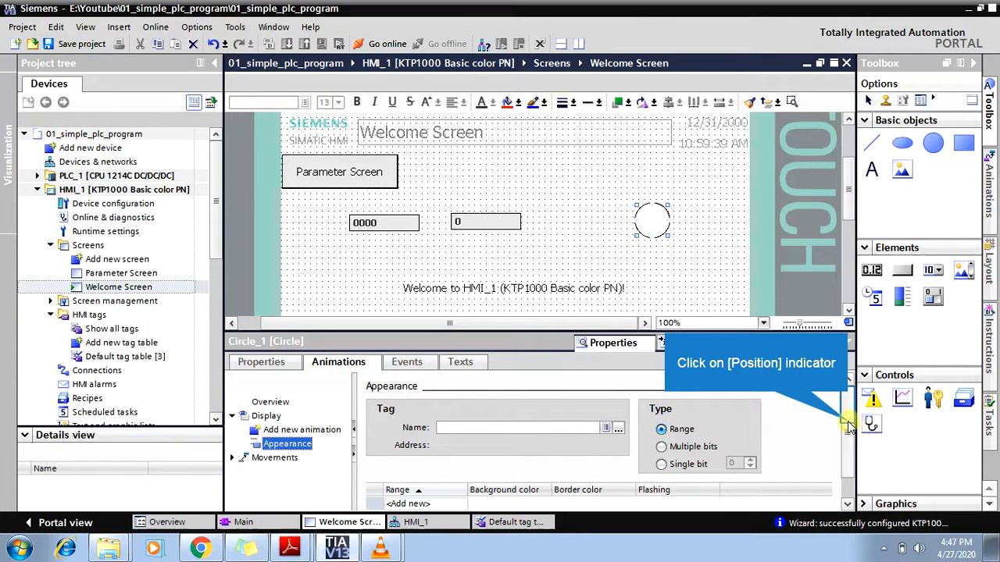
left_click_drag(848, 423, 847, 440)
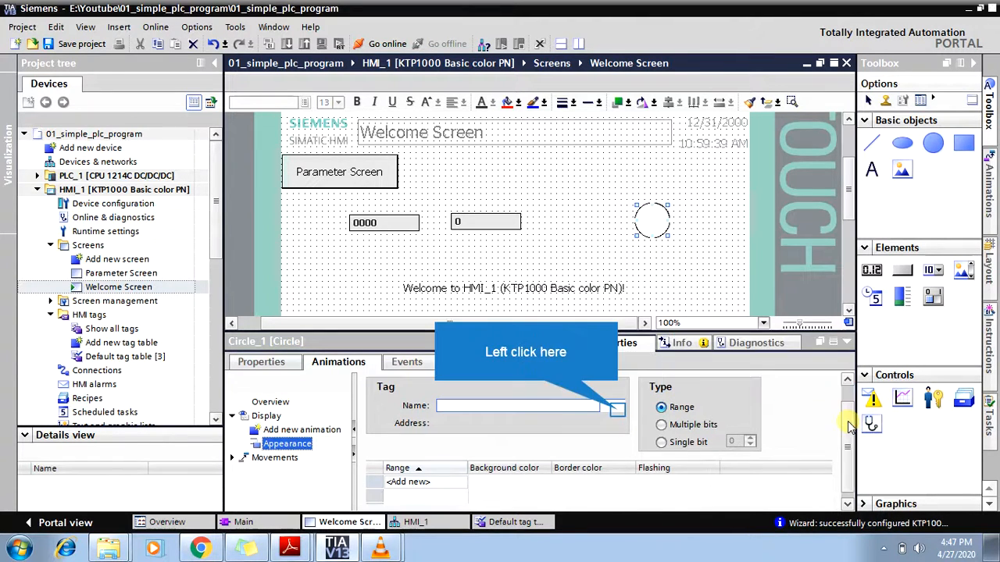
left_click(617, 412)
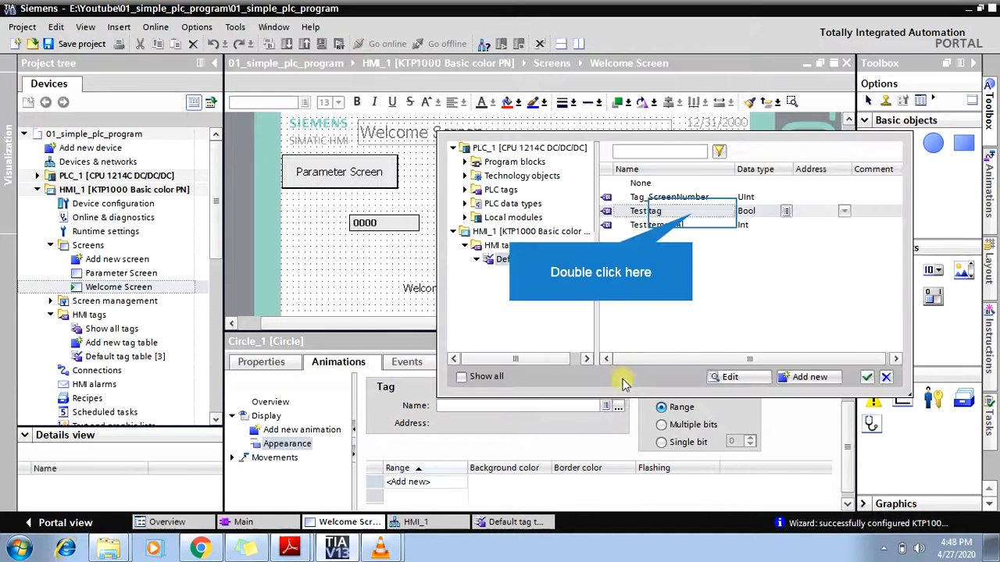
double_click(689, 212)
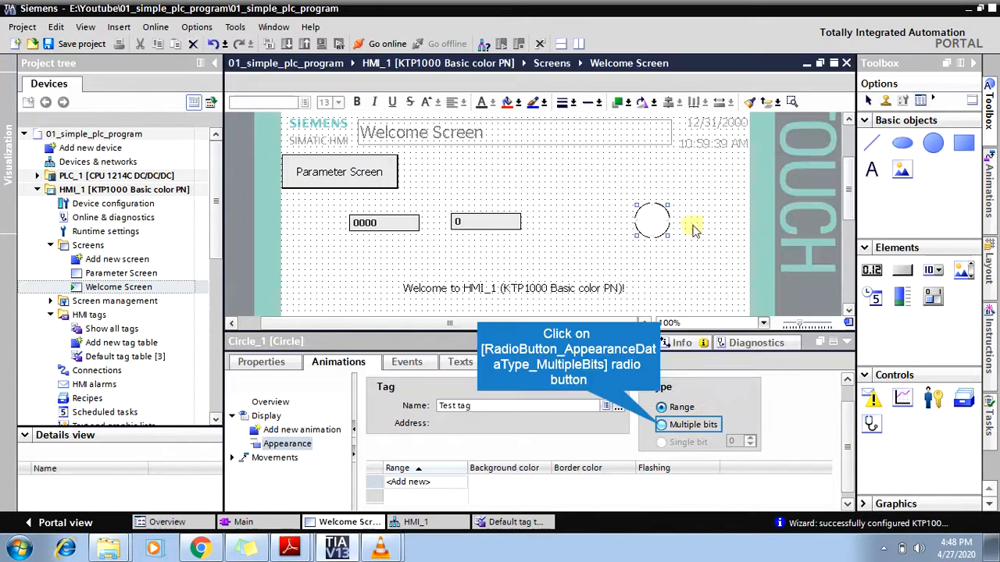
- Set the circle's appearance type to Multiple bits and add value 0 with the red background color 255, 0, 31
left_click(661, 426)
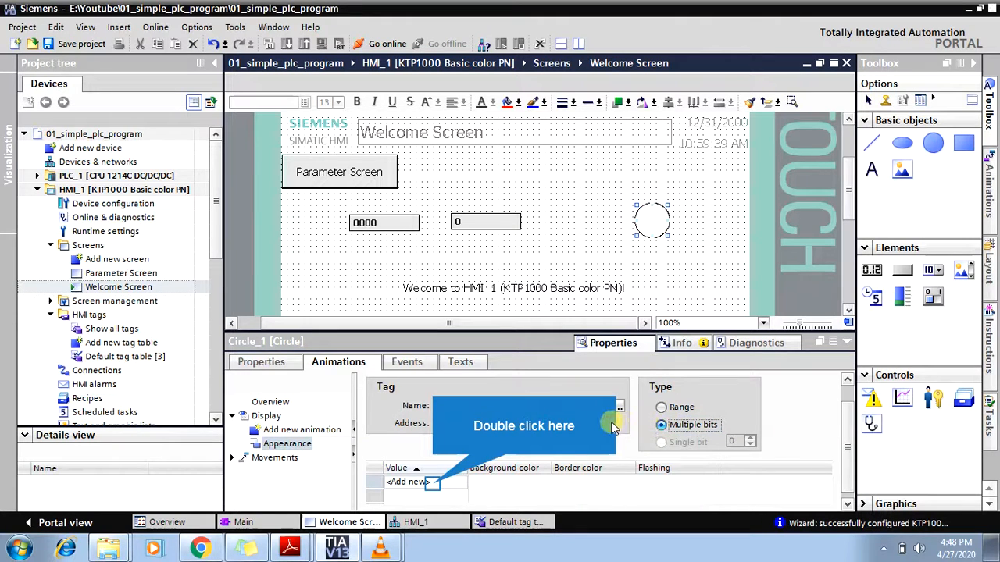
double_click(433, 483)
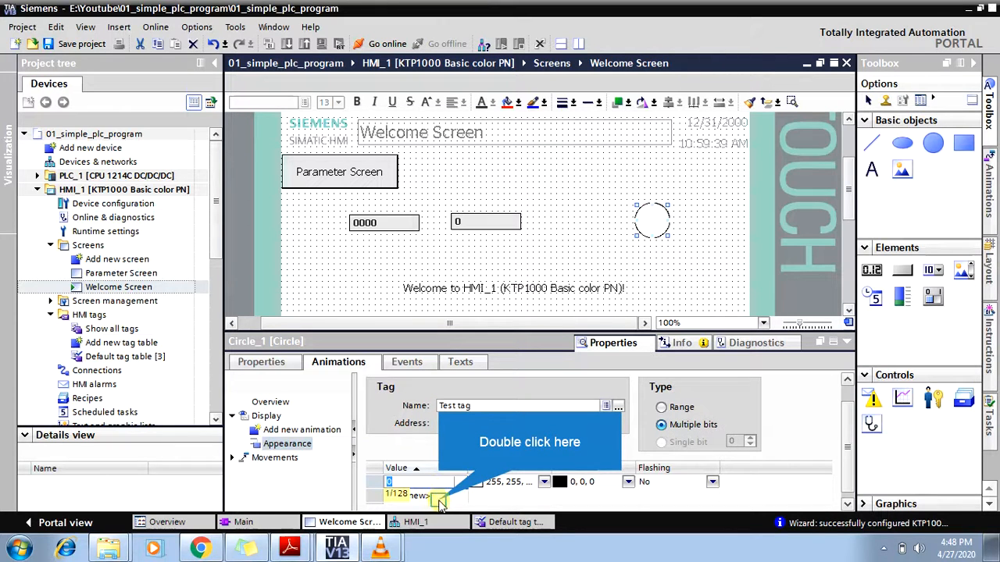
left_click(438, 498)
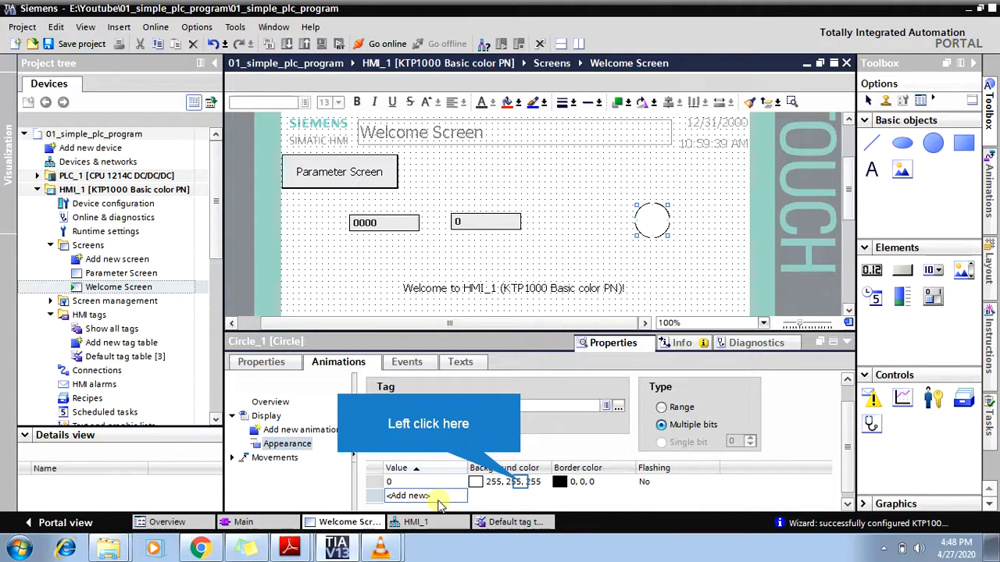
left_click(521, 481)
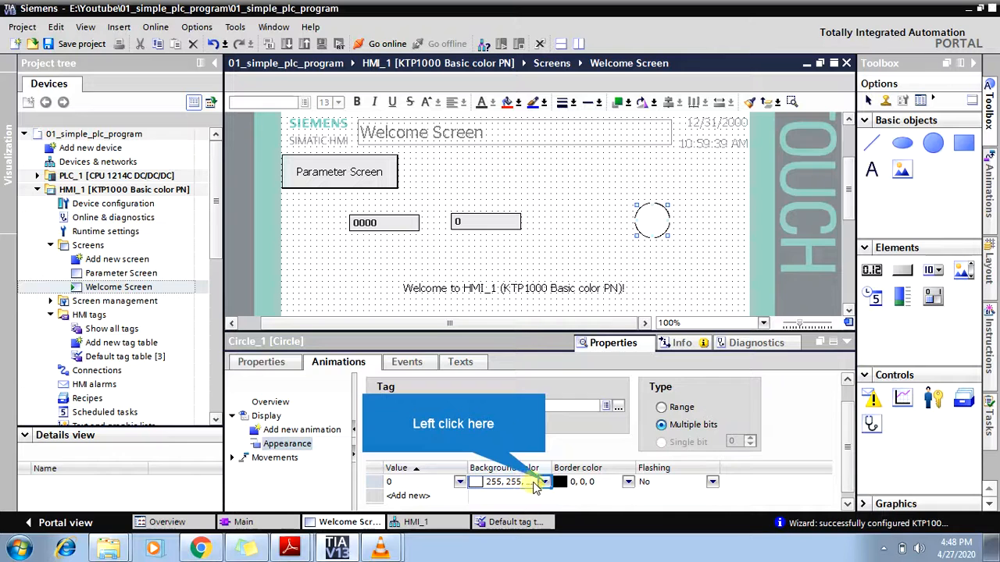
left_click(545, 482)
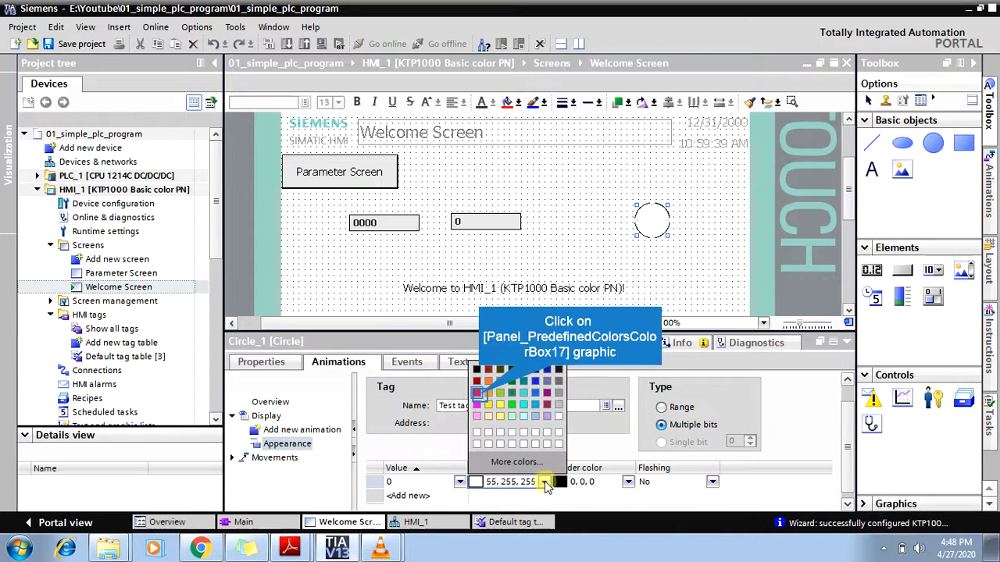
left_click(478, 395)
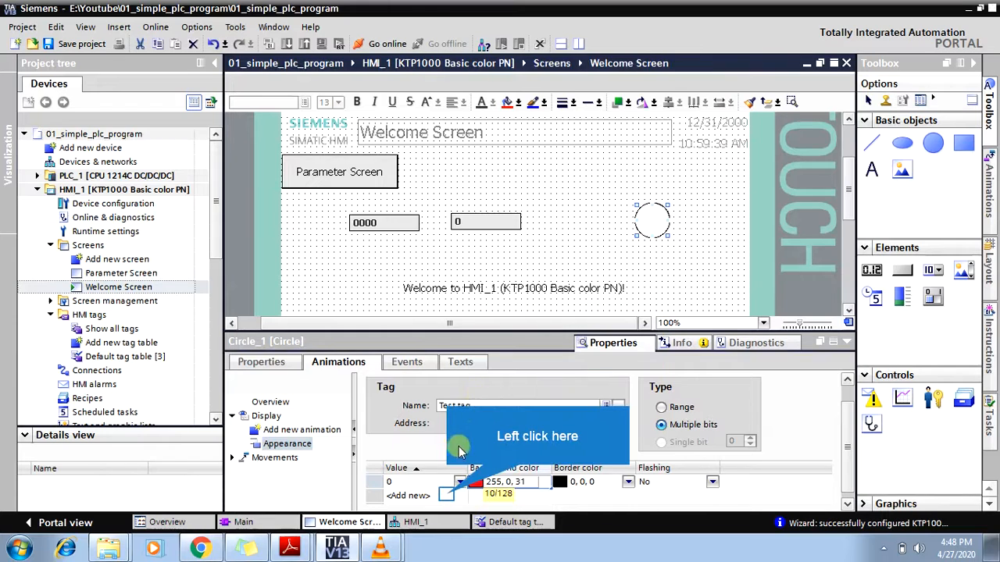
left_click(447, 493)
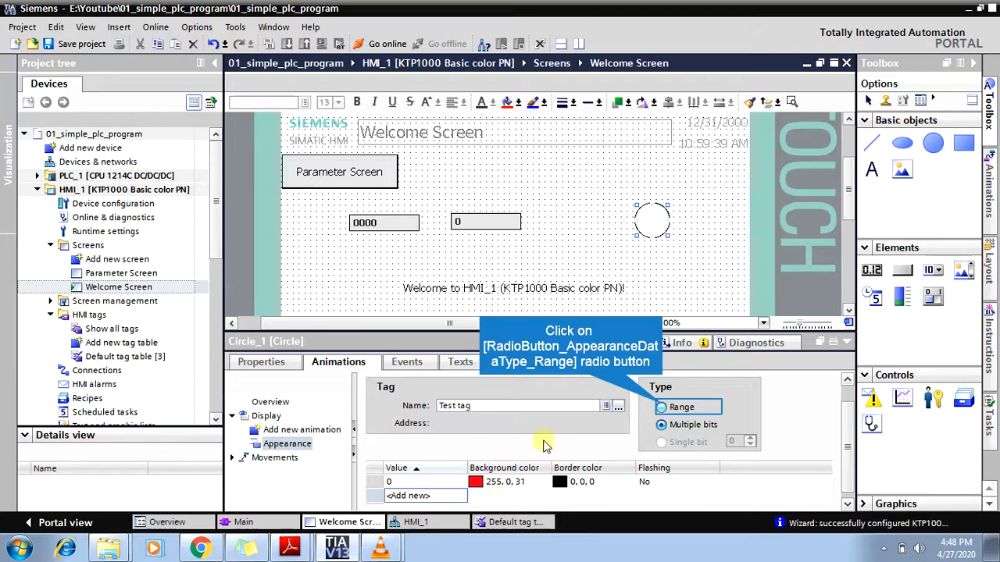
- Switch the circle's appearance type to Range and add range 1 with the green background color 145, 218, 21
left_click(663, 407)
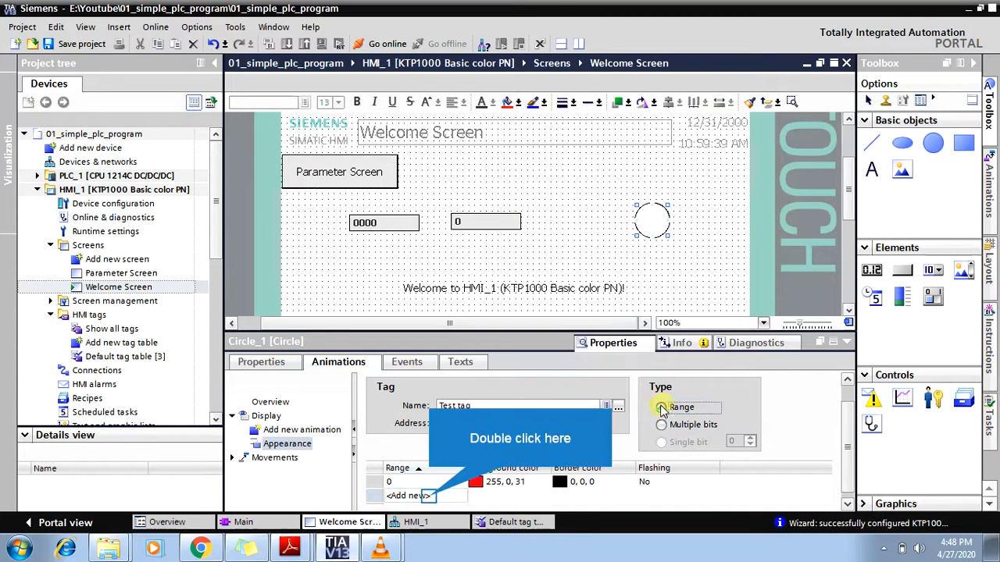
double_click(422, 496)
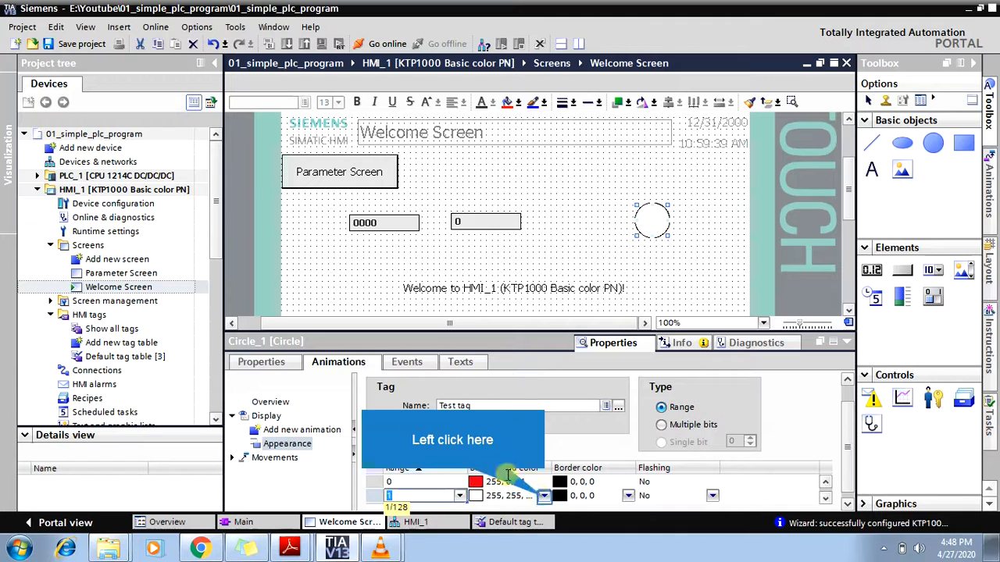
left_click(545, 498)
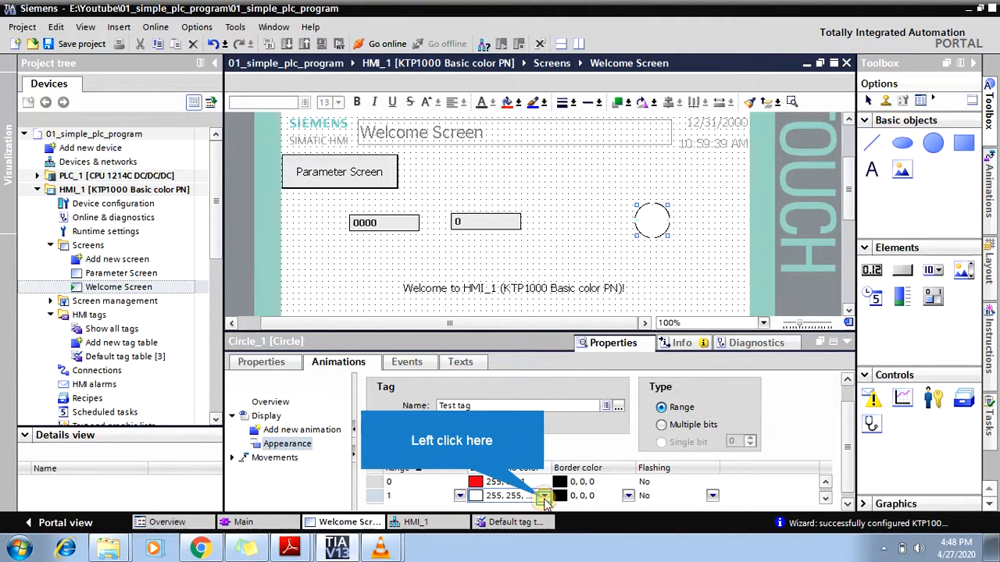
left_click(545, 498)
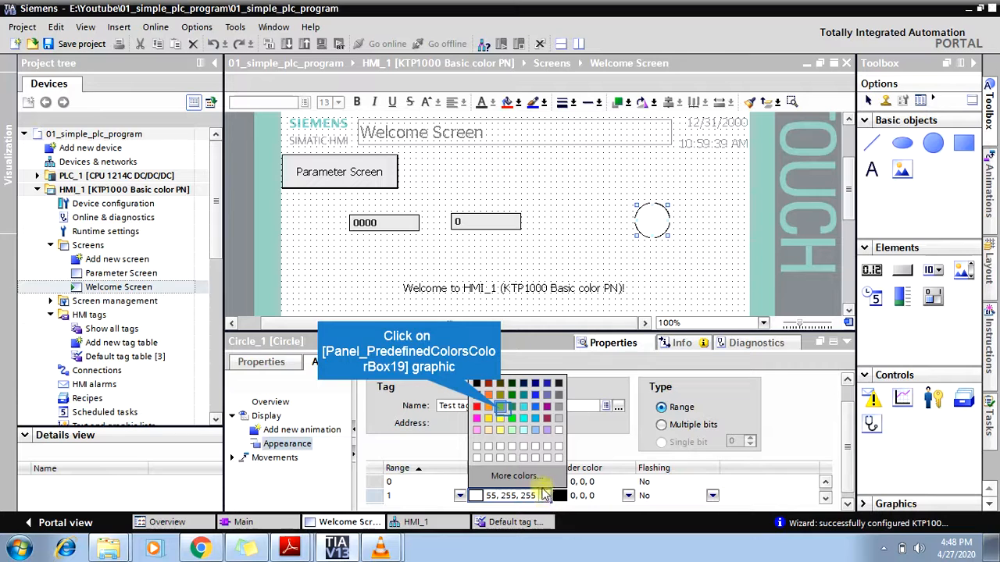
left_click(502, 412)
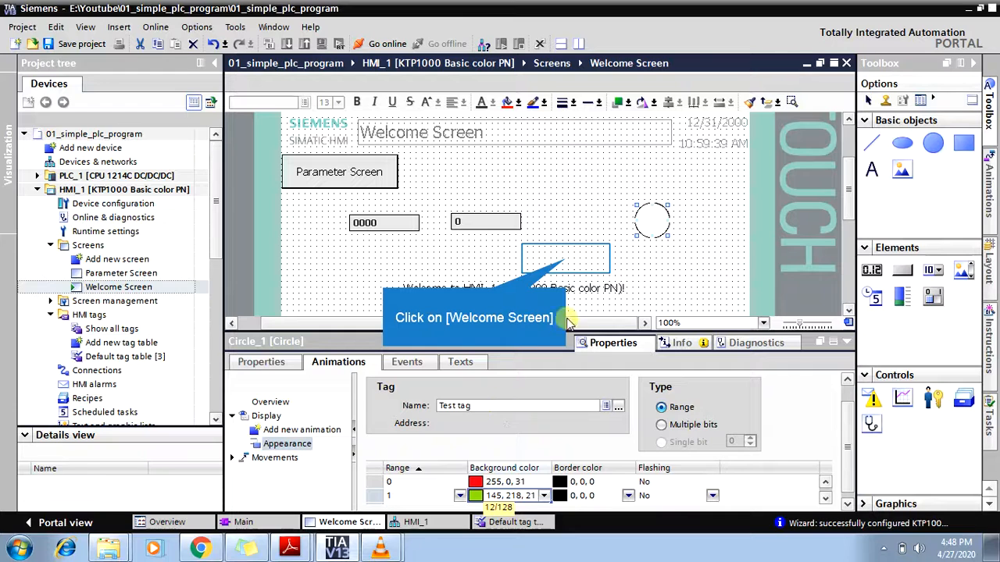
left_click(567, 263)
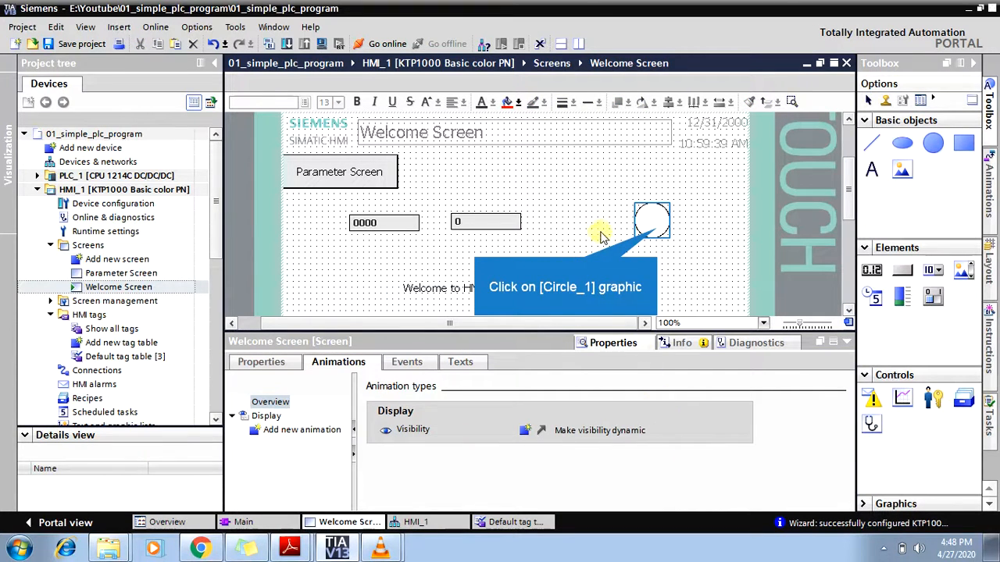
- Set Flashing to Yes for range 1 of the circle's appearance animation
left_click(657, 227)
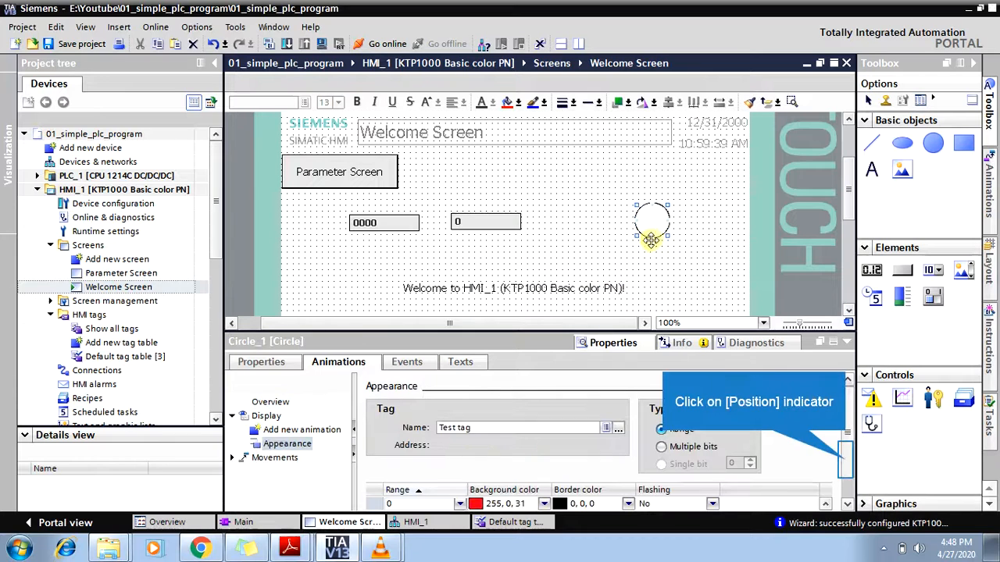
left_click(846, 466)
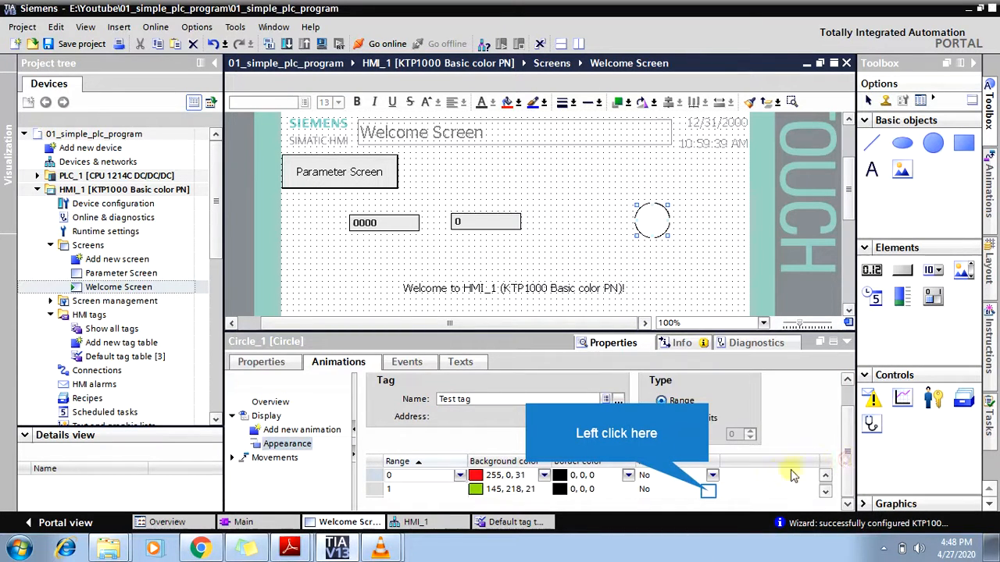
left_click(709, 491)
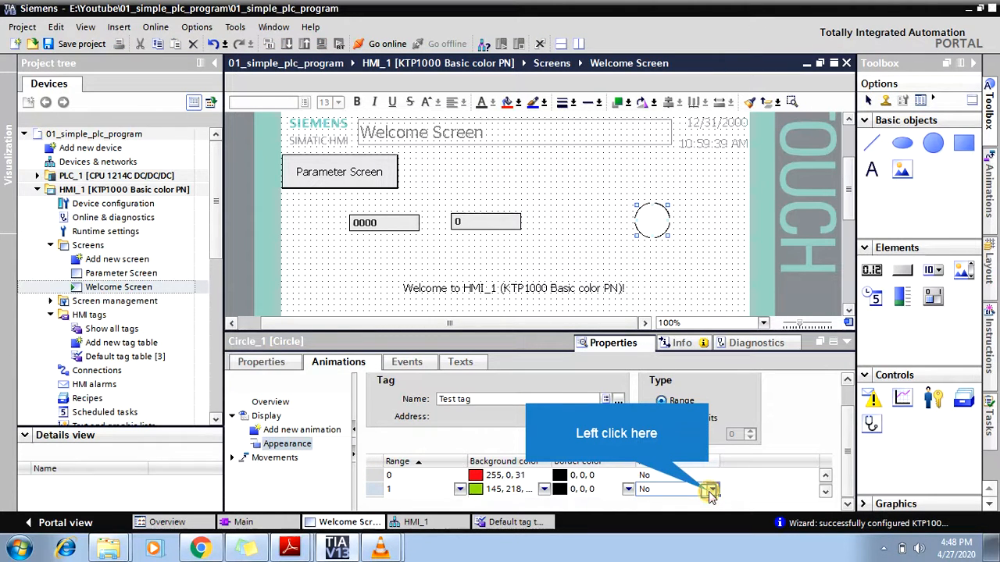
left_click(711, 491)
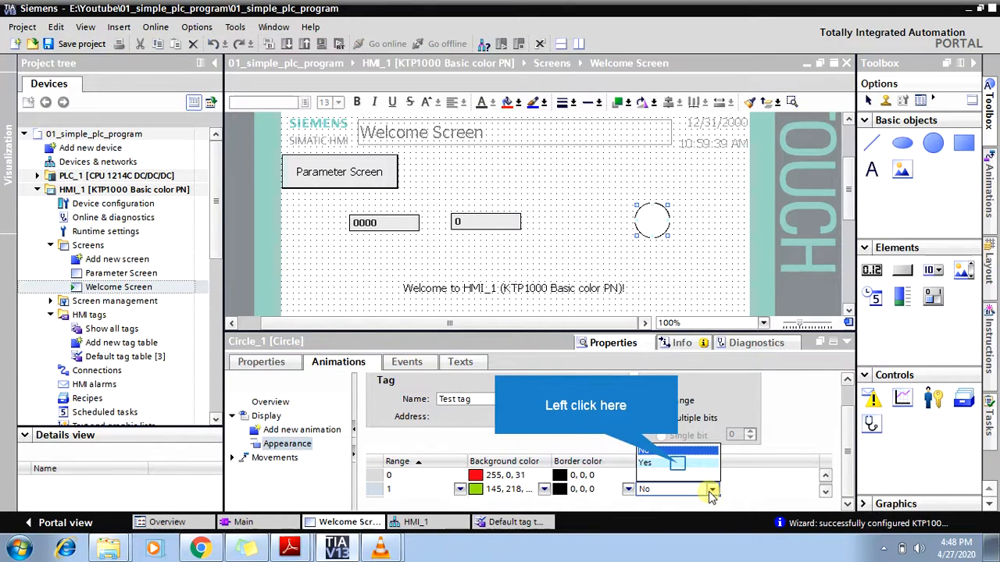
left_click(678, 465)
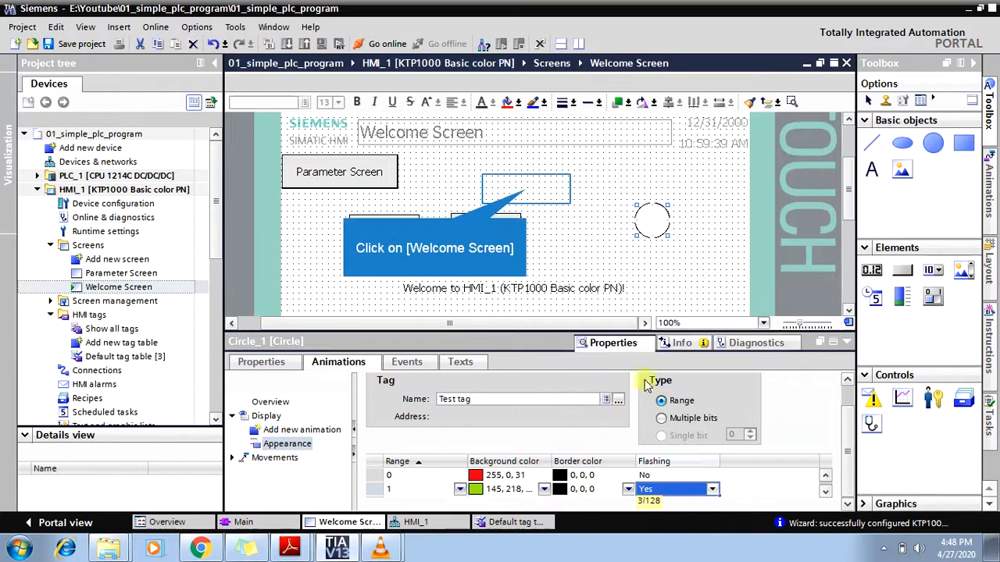
left_click(527, 193)
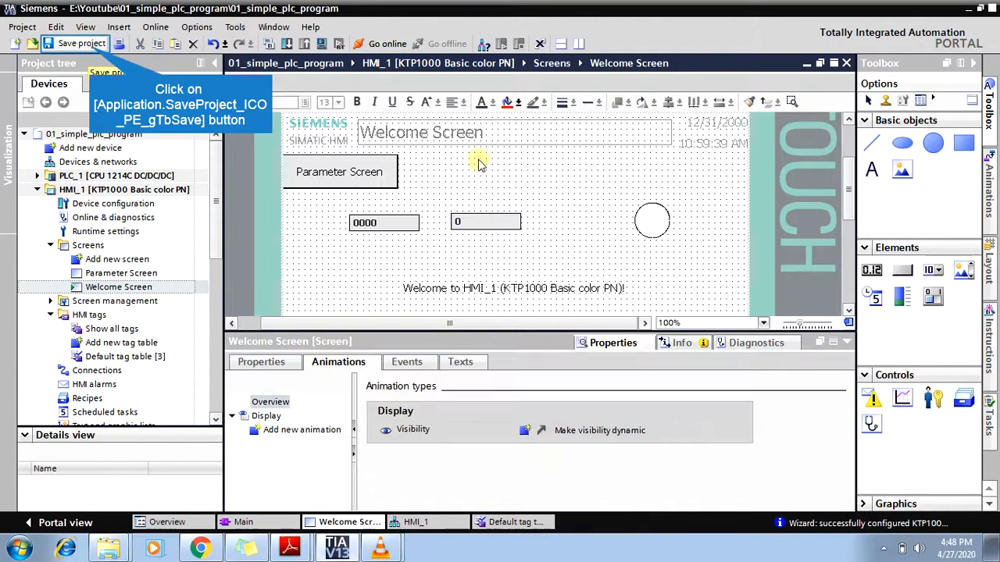
- Save the project and start the simulation of HMI_1
left_click(81, 44)
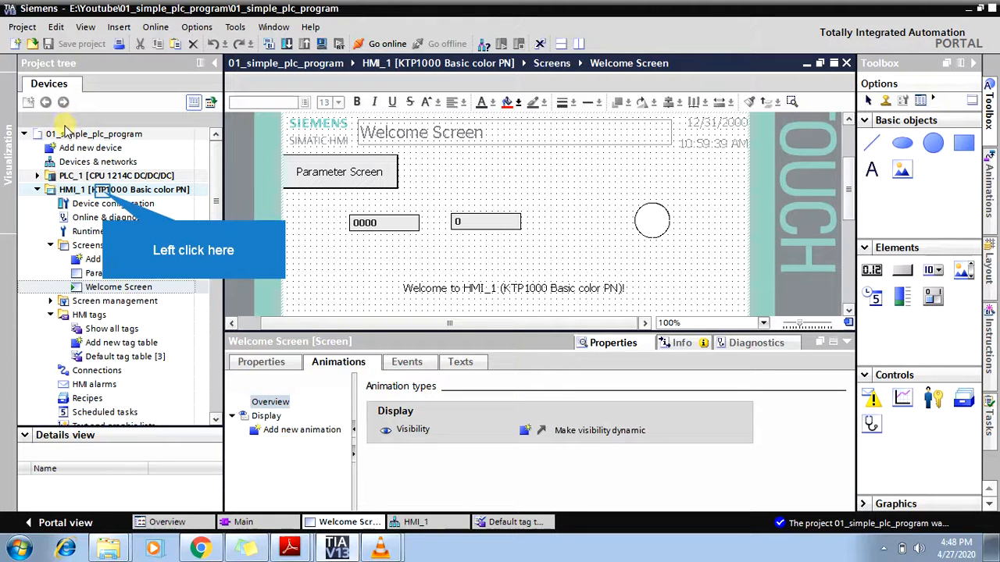
left_click(101, 190)
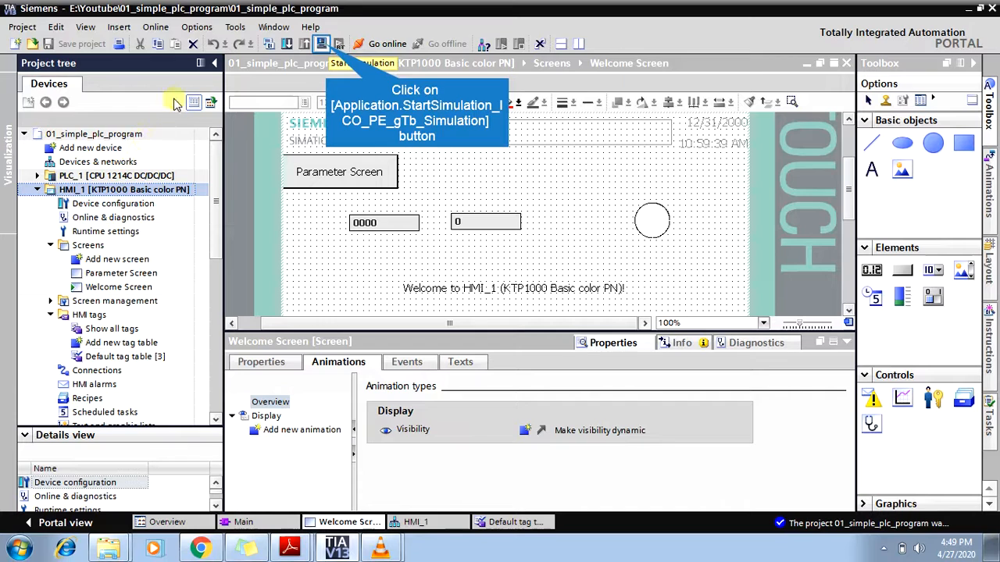
left_click(325, 45)
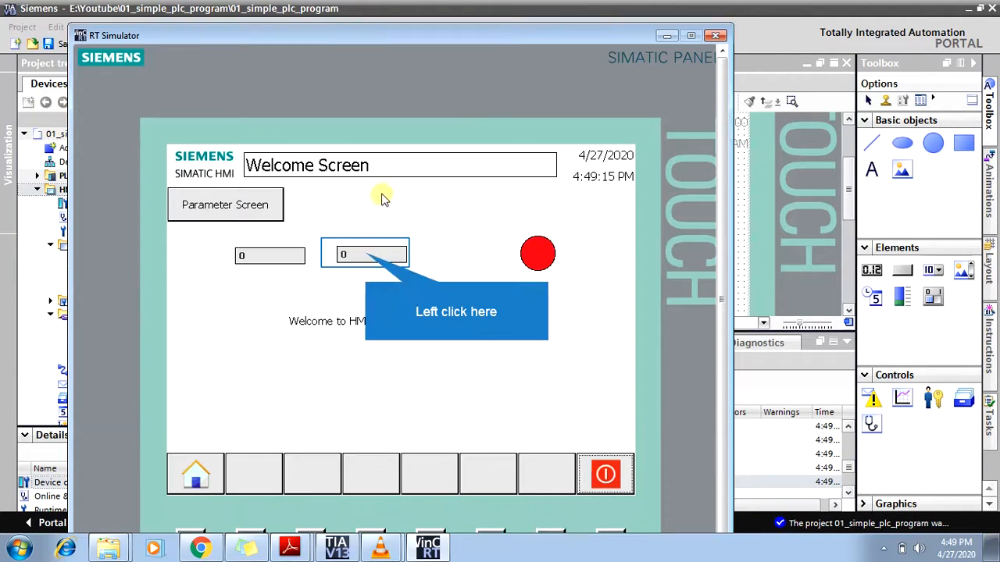
- Test the circle's color animation in the RT Simulator by entering 1 and then 0 in the Test tag I/O field
left_click(367, 258)
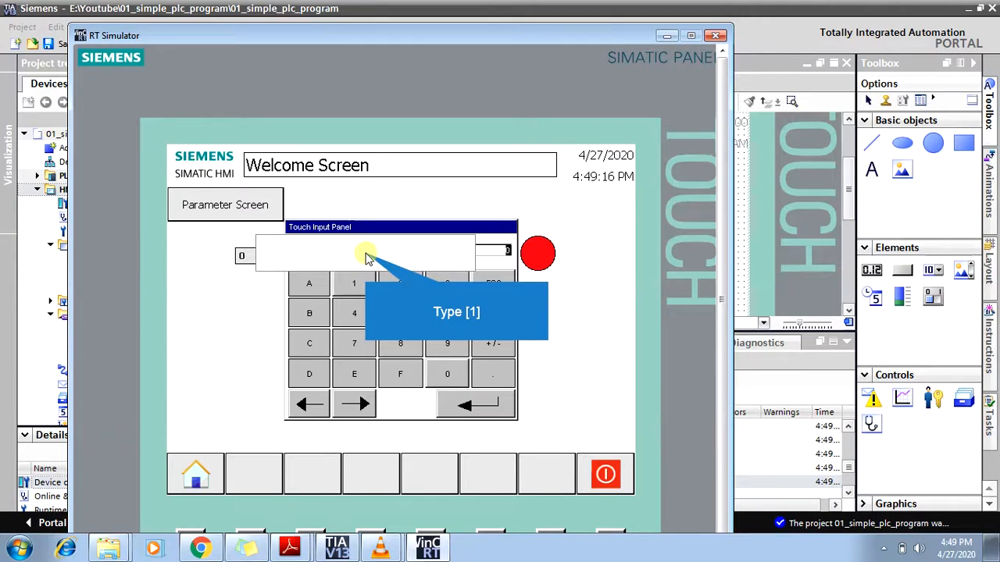
type("1")
key("Return")
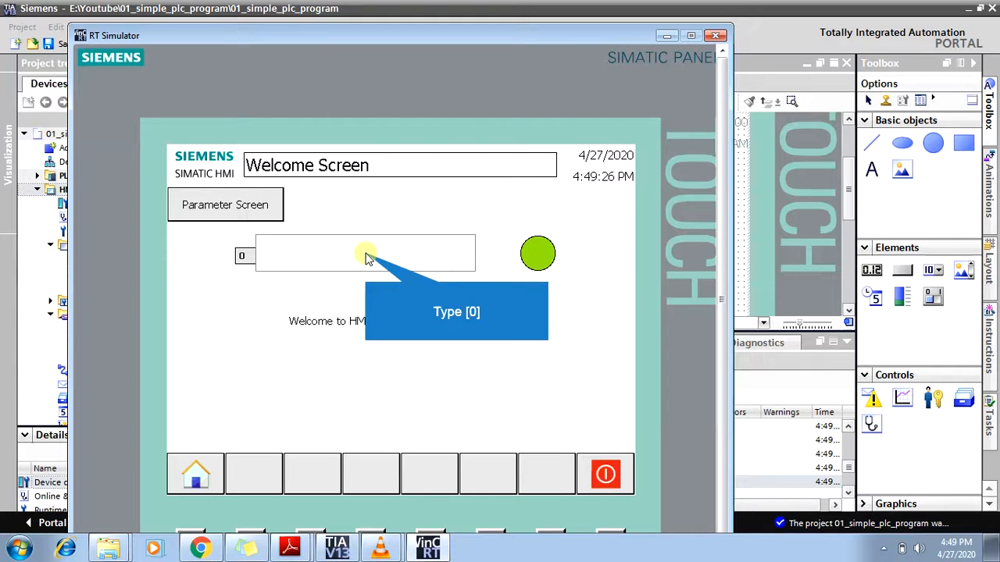
key("Return")
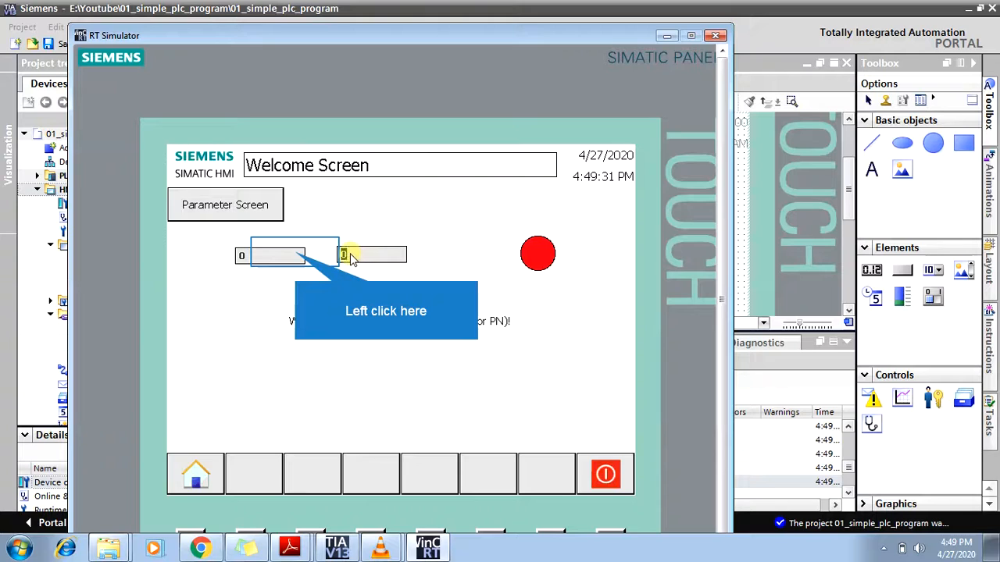
- Enter 20 in the simulated Test temp val I/O field, and close the RT Simulator
left_click(297, 258)
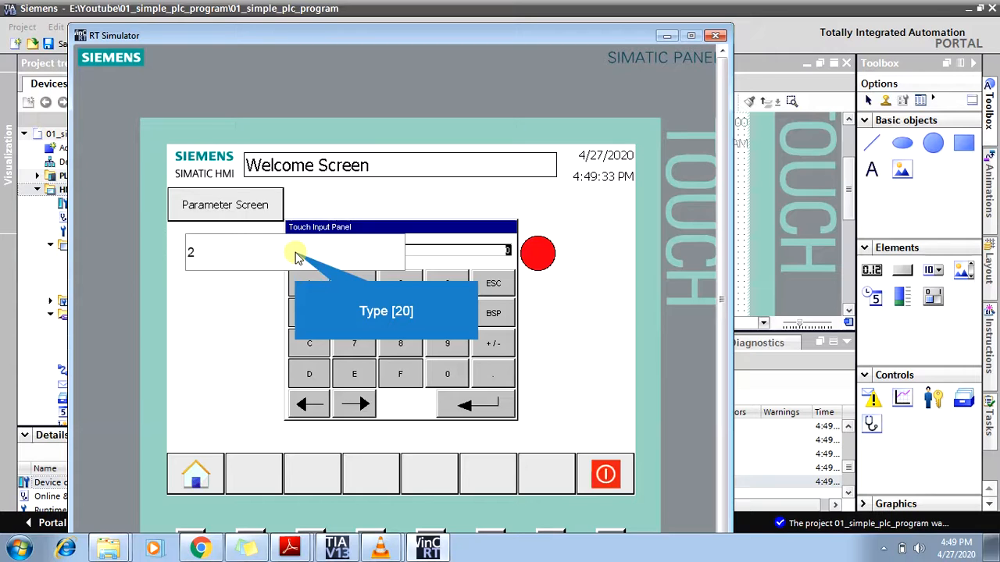
key("Return")
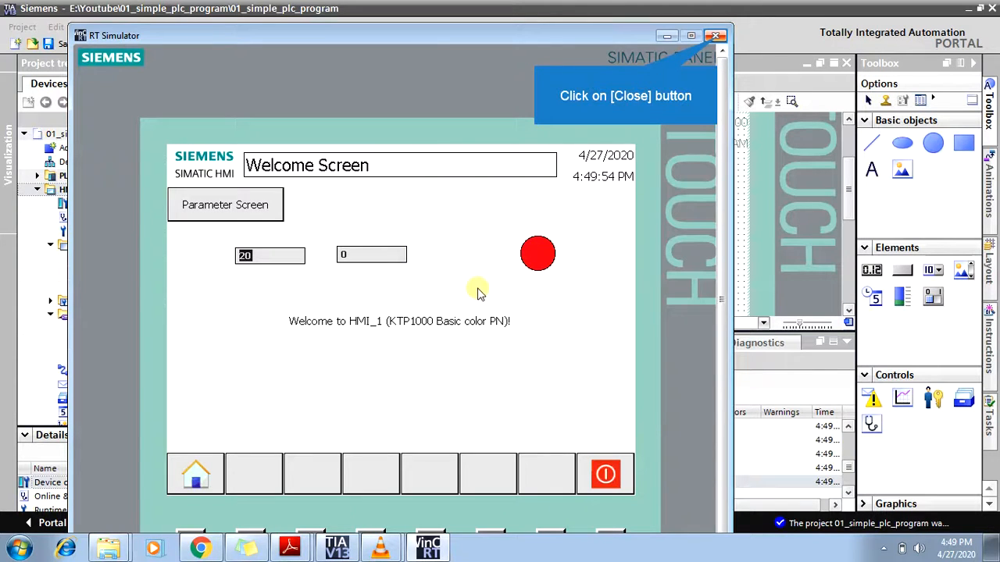
left_click(718, 37)
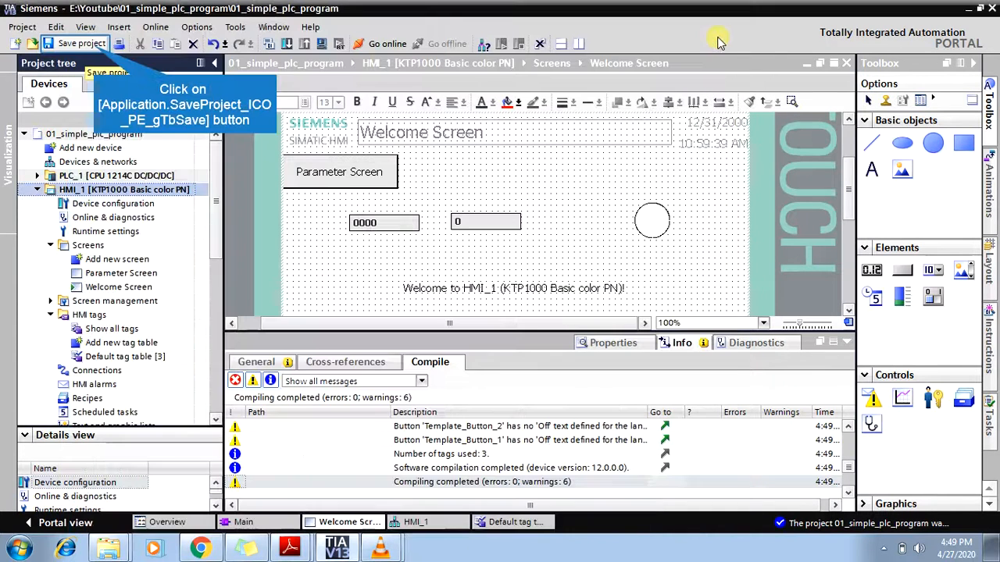